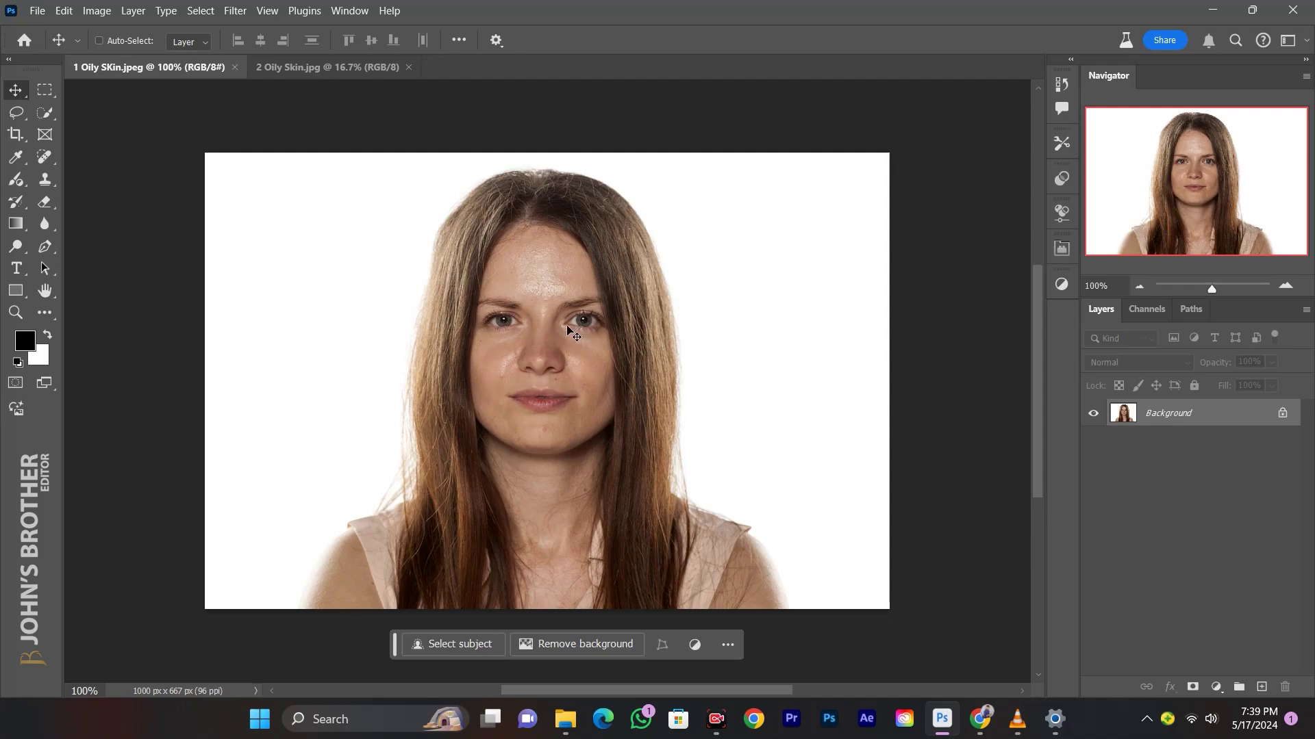
Zoom in on the face and duplicate the Background as a layer named 'Oily Skin Remove'
key(z)
drag(527, 312, 556, 338)
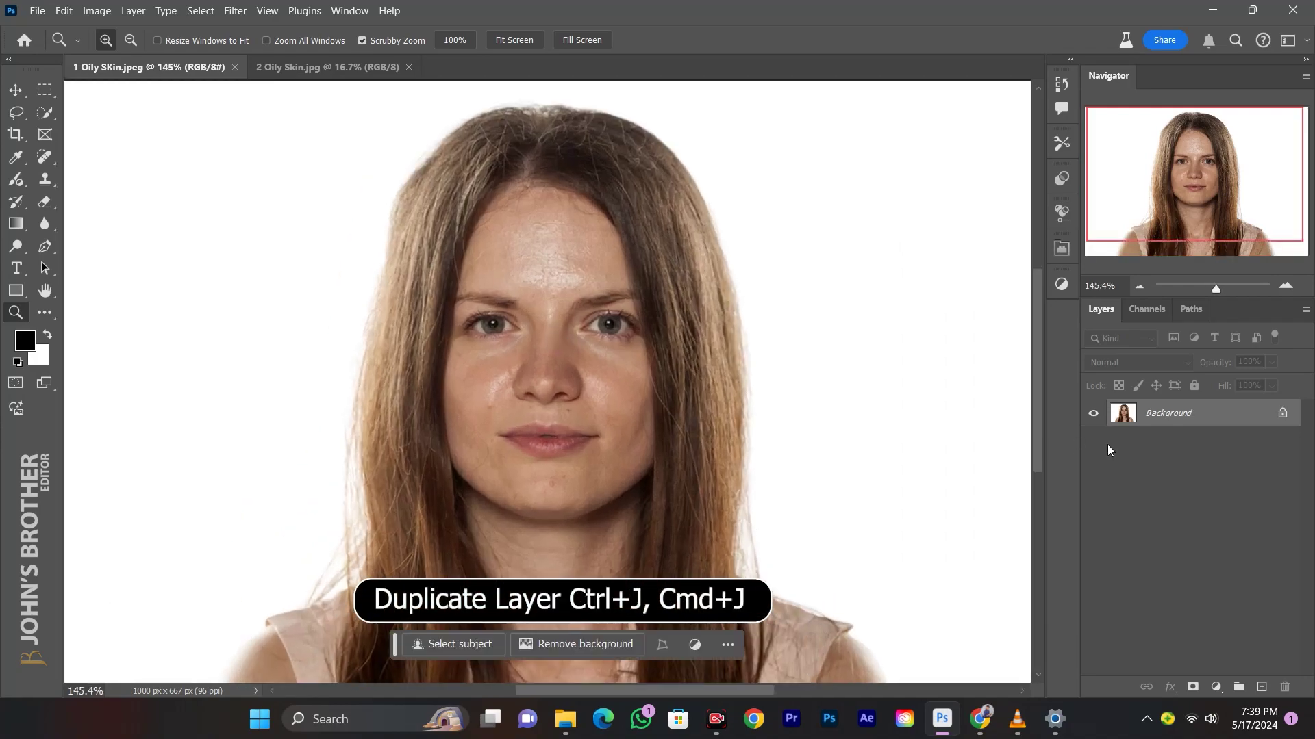
key(v)
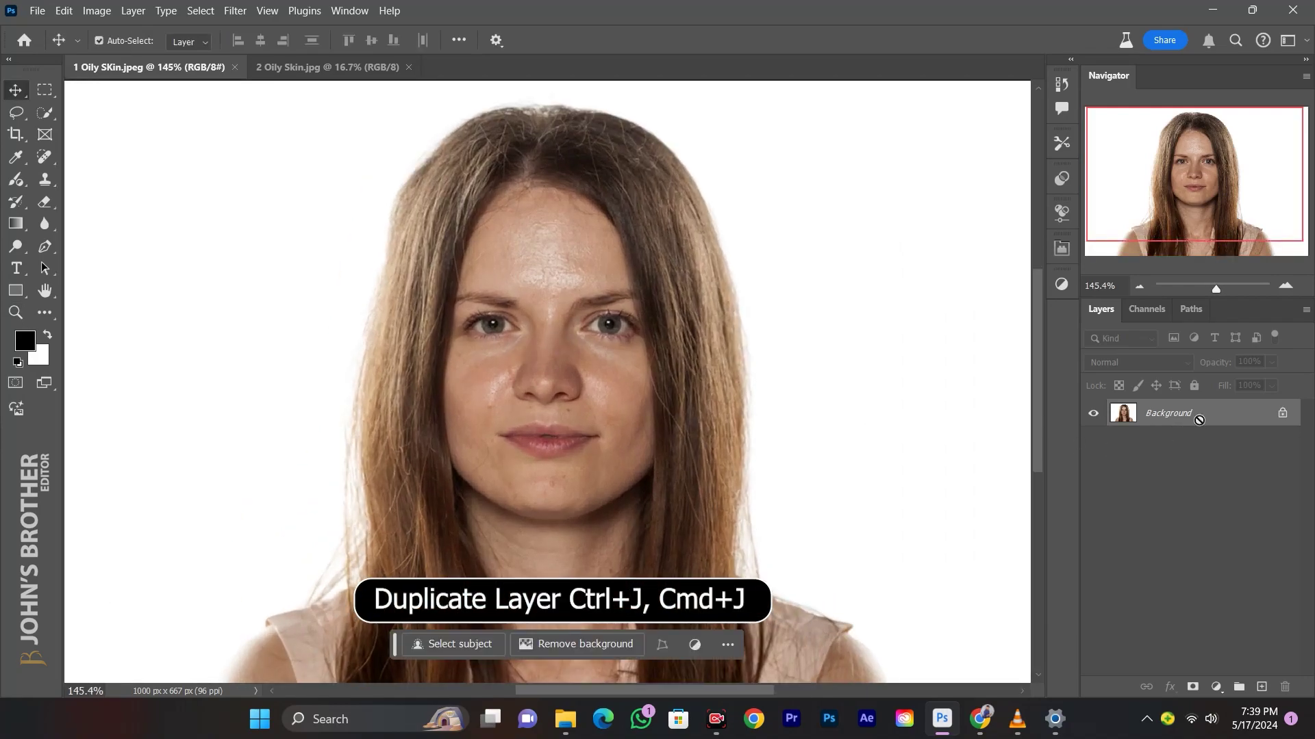
key(ctrl+j)
double_click(1157, 414)
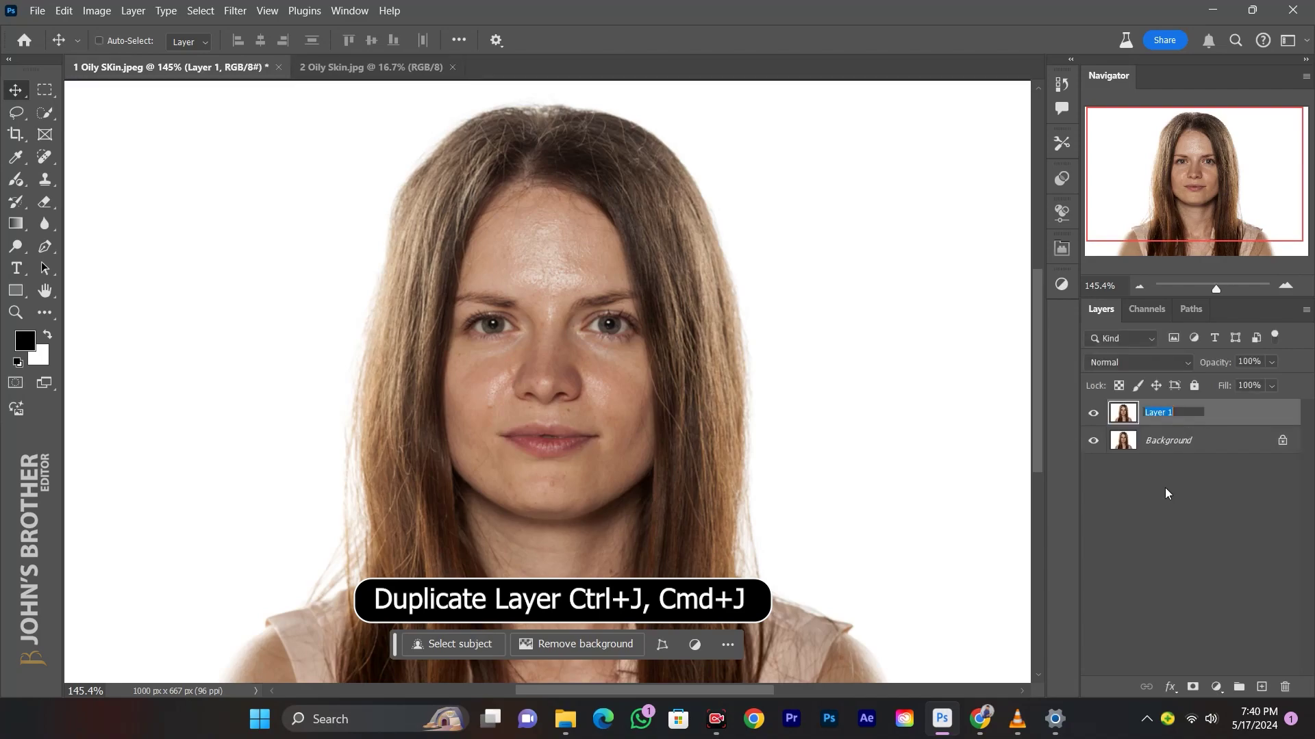
text(Oily Skin R)
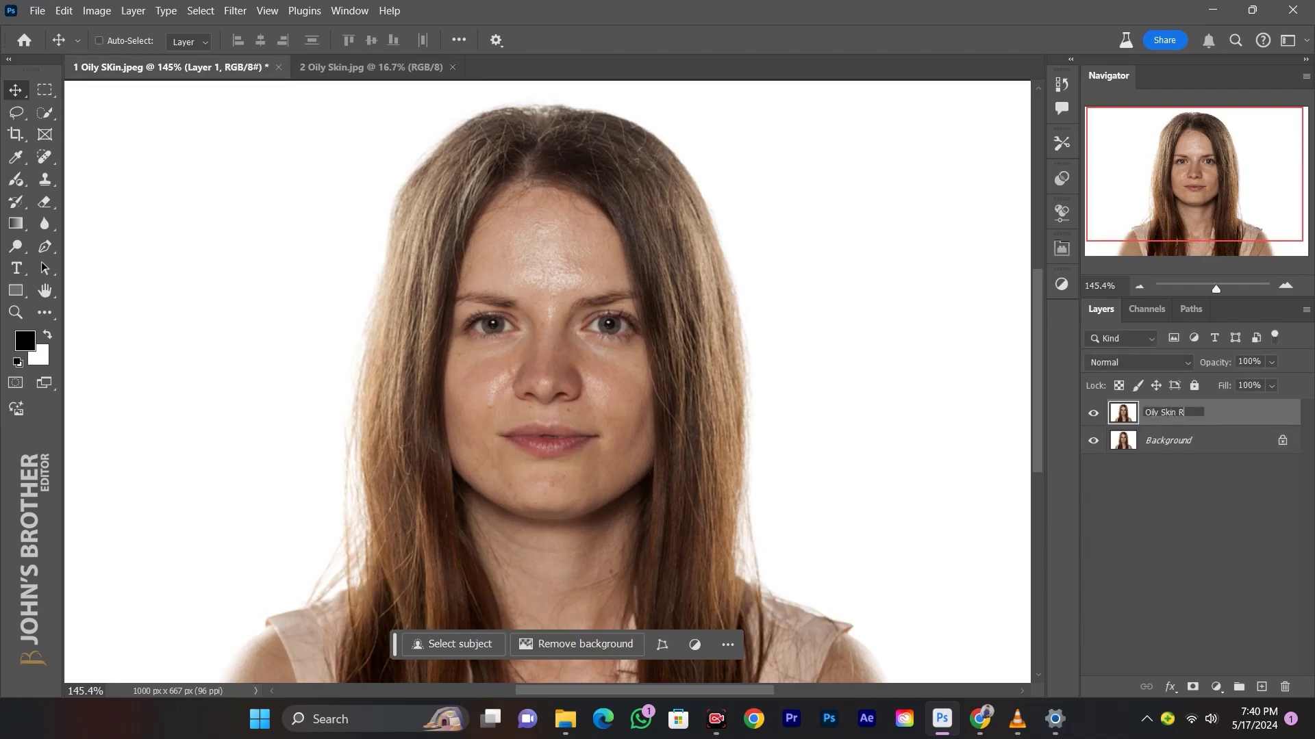
text(emove)
key(Return)
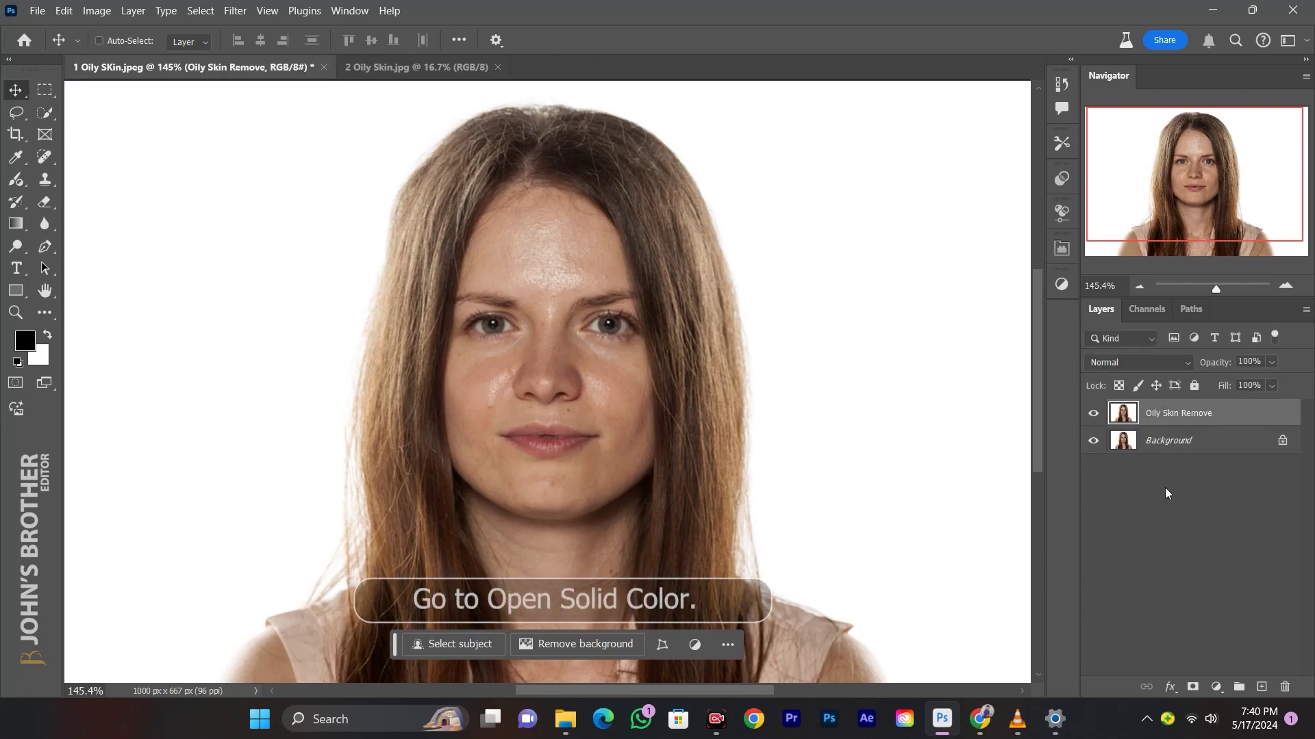
Add a Solid Color fill layer in #cba389, sampled from the forehead, above the Background
click(1197, 443)
click(1216, 686)
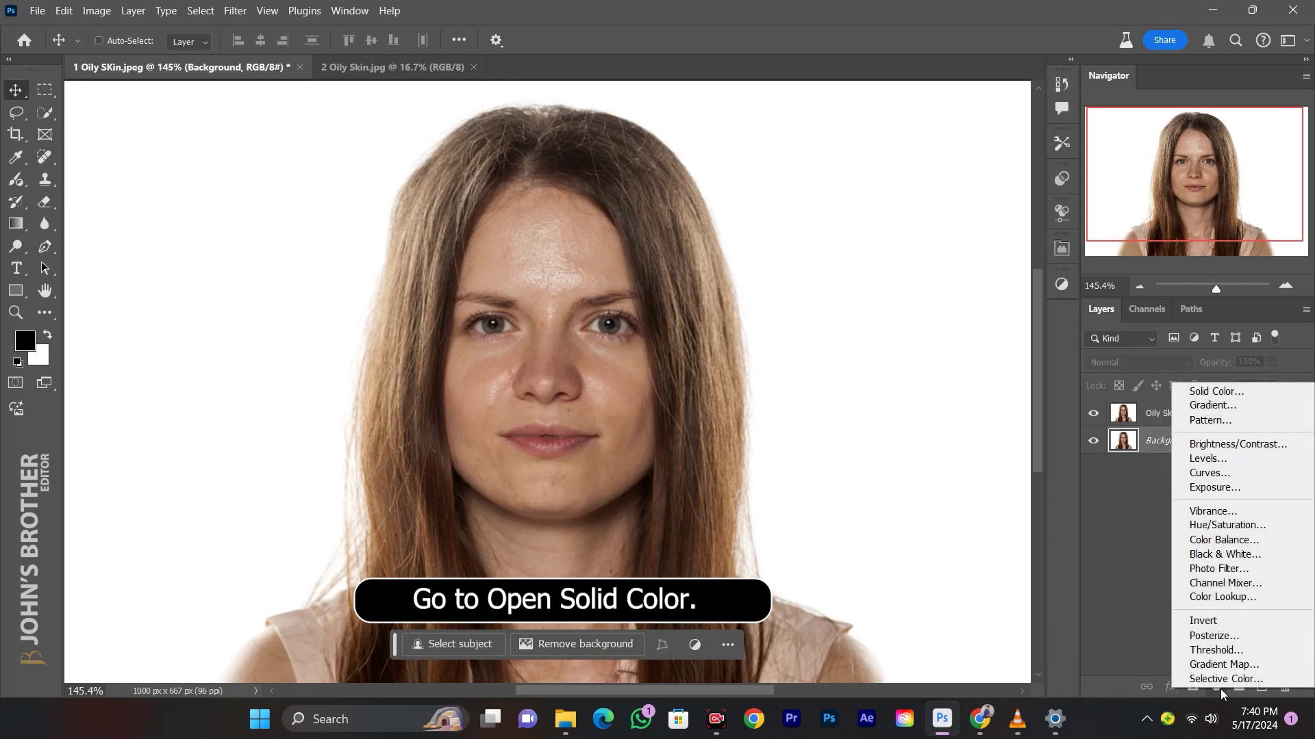
click(1235, 393)
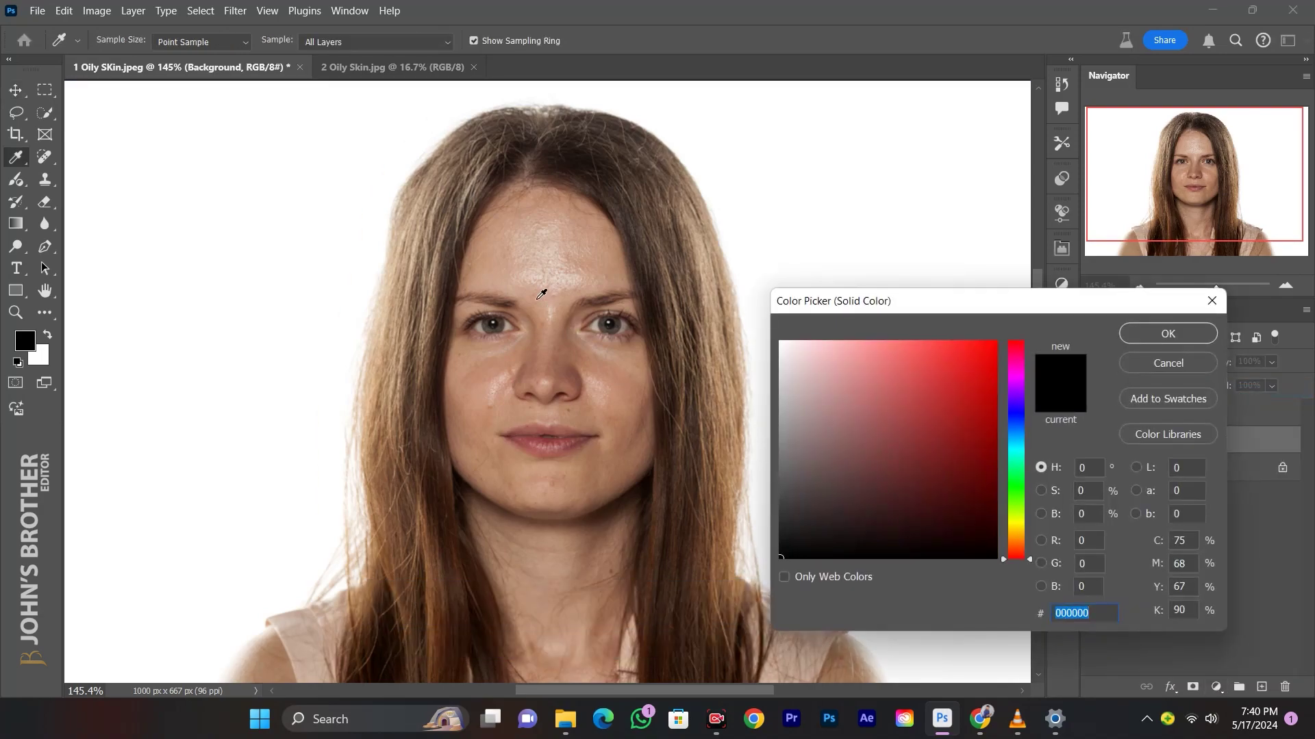
click(502, 251)
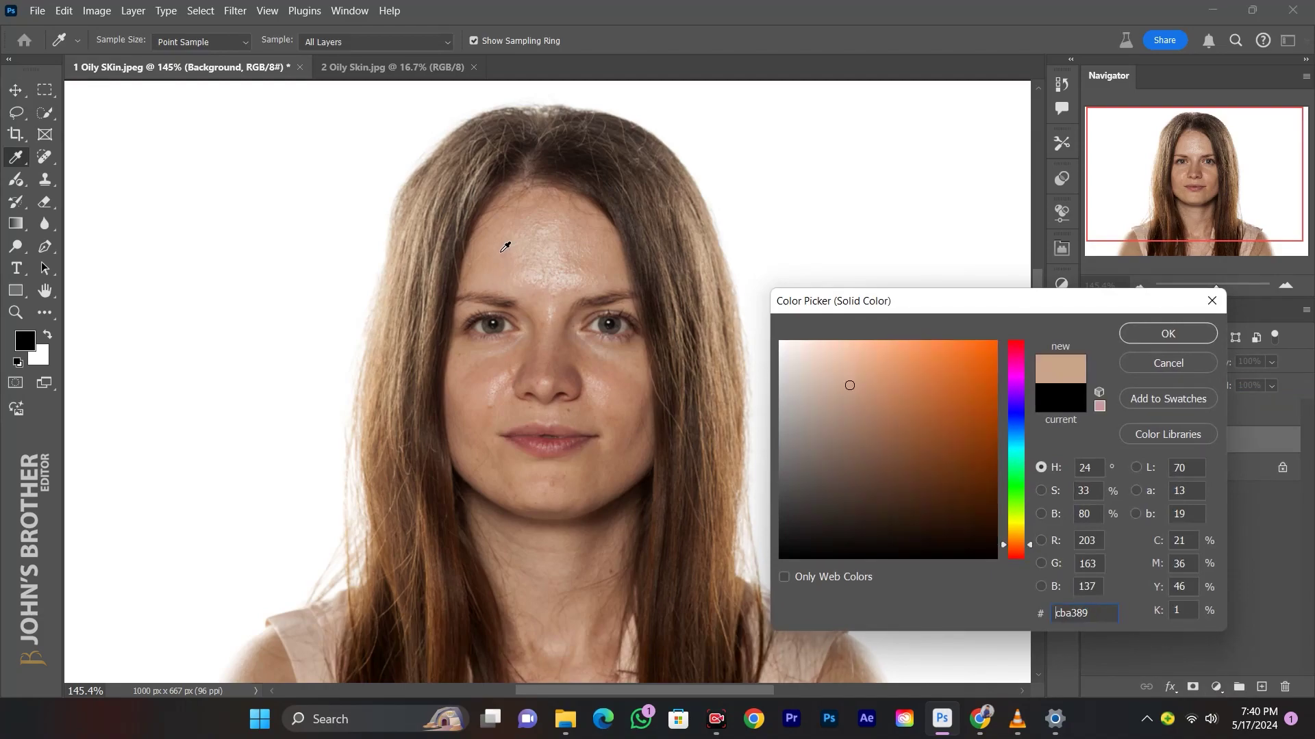
click(1193, 336)
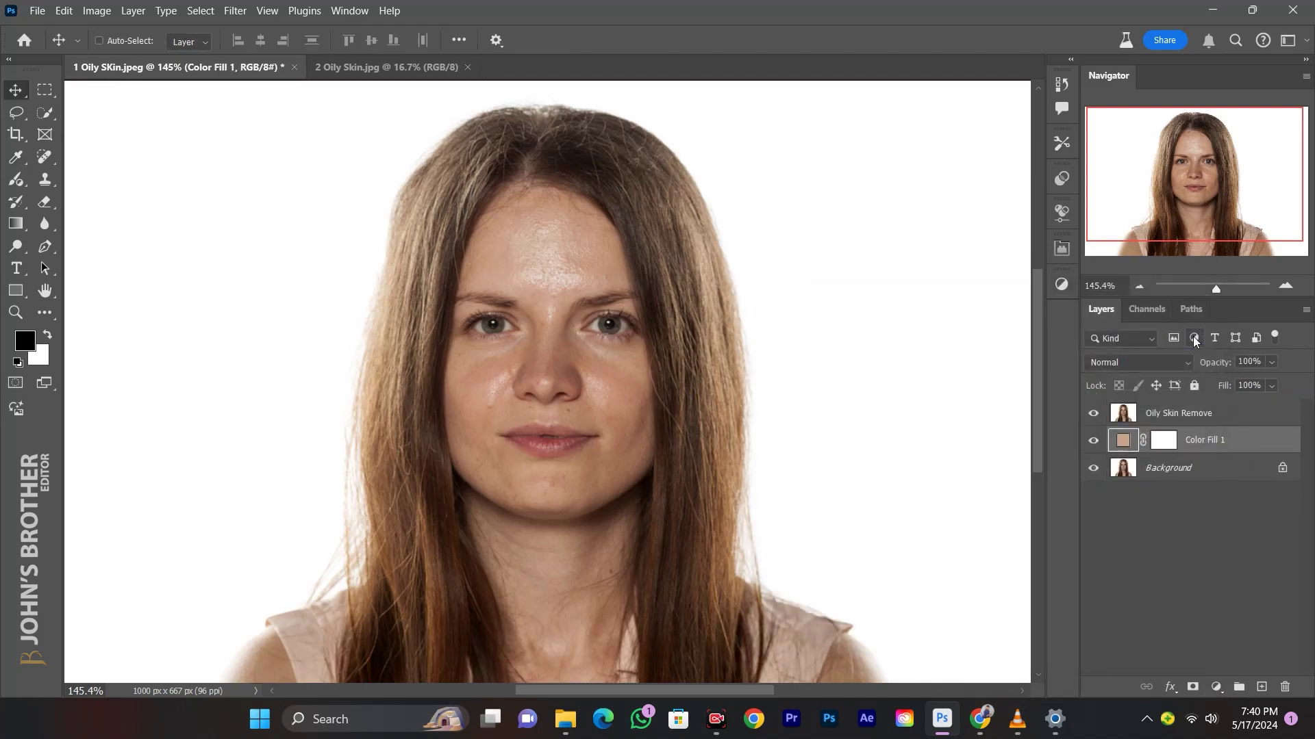
Move Color Fill 1 above Oily Skin Remove and set its blend mode to Darker Color
drag(1215, 443, 1217, 411)
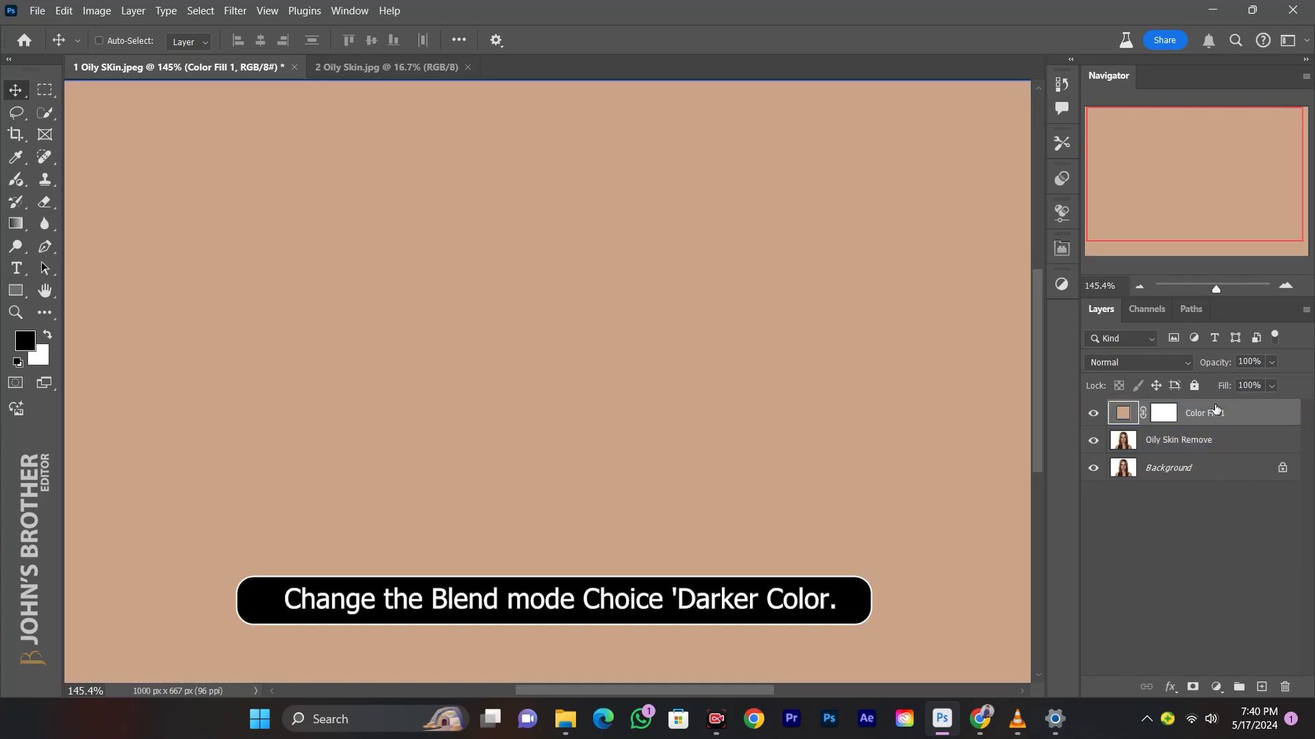
click(1111, 363)
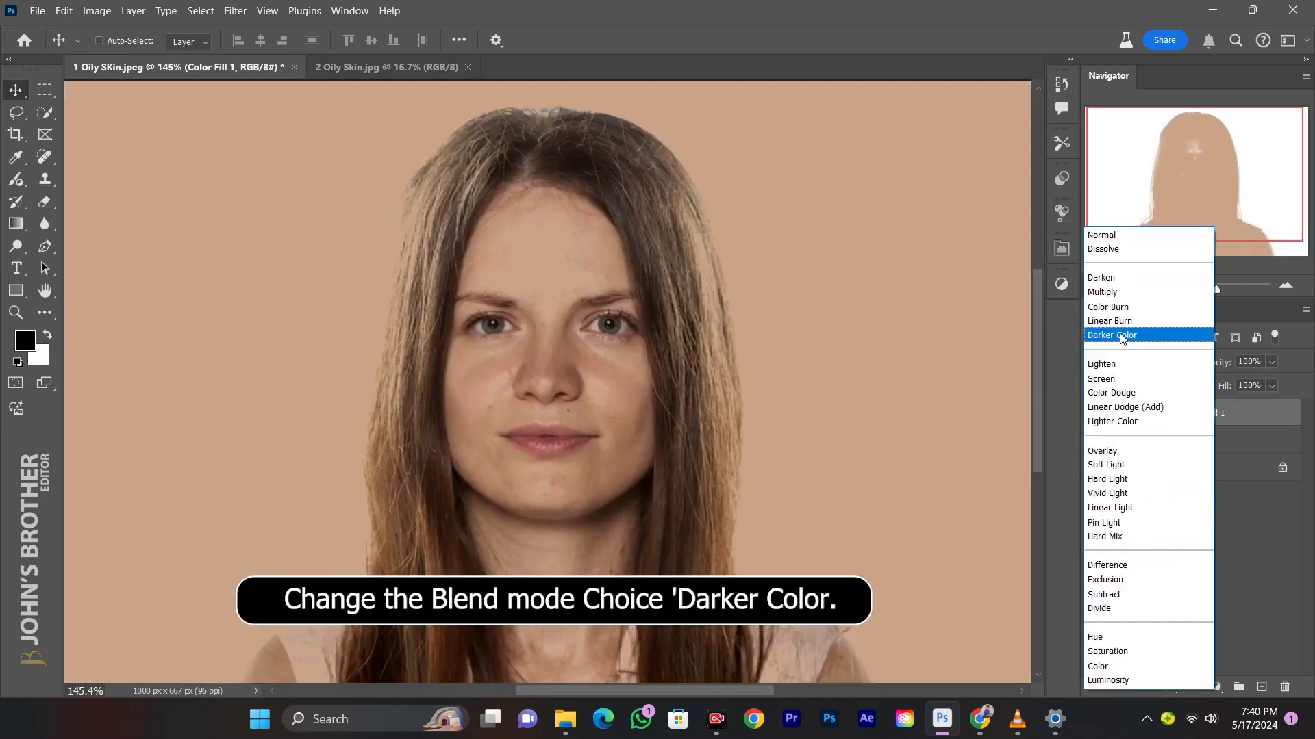
click(1119, 336)
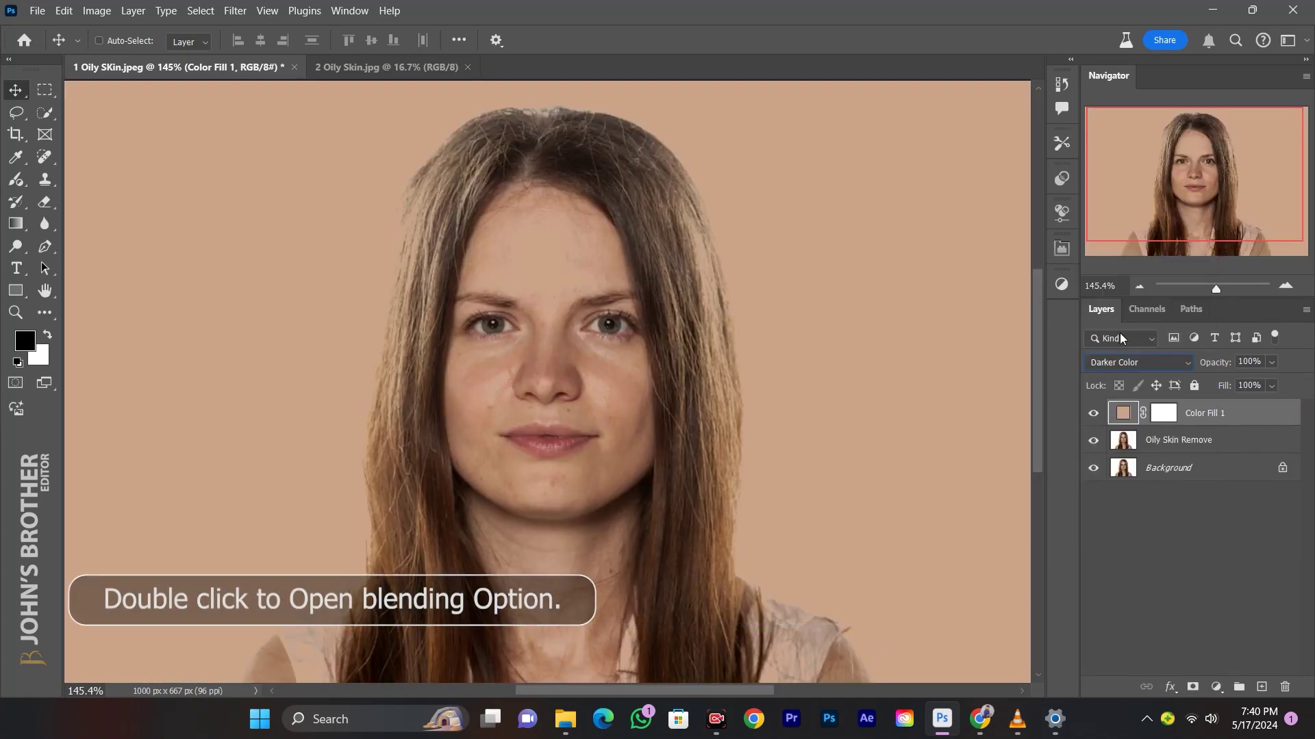
Split Color Fill 1's Underlying Layer Blend If highlight slider at 171/255
double_click(1253, 412)
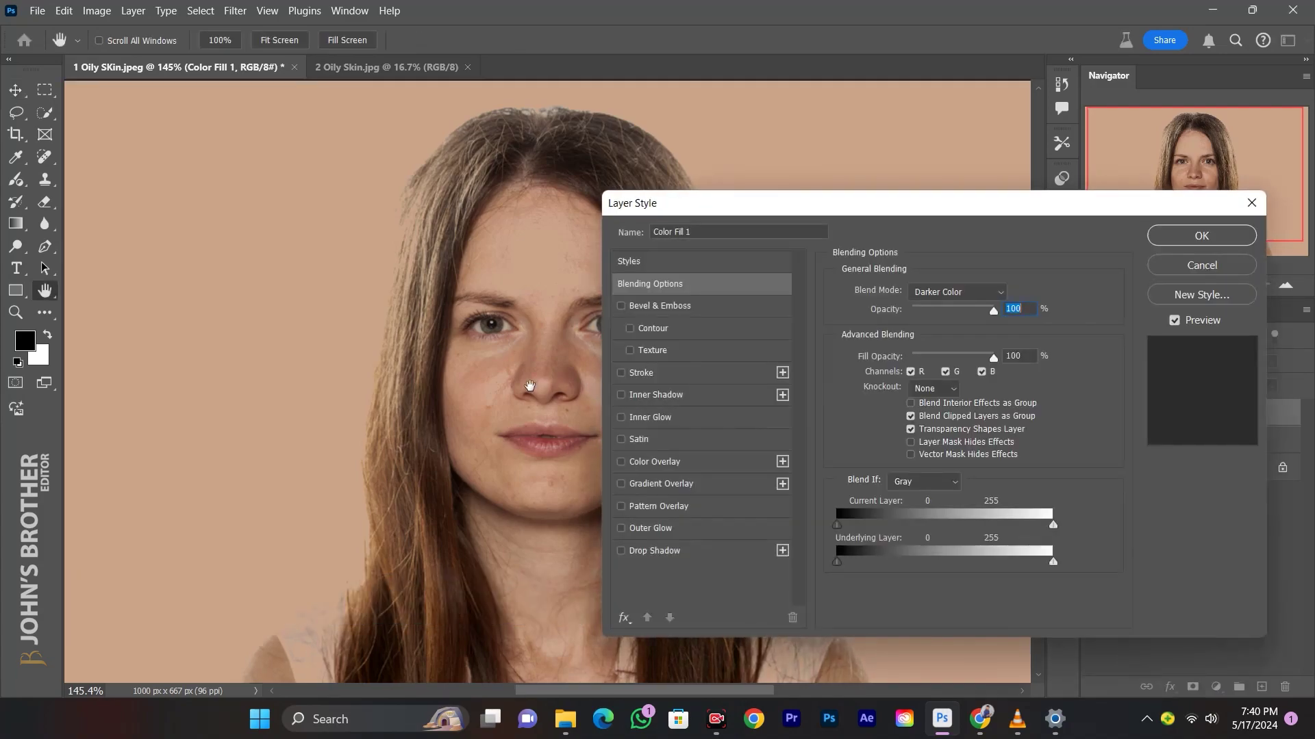
drag(531, 387, 411, 382)
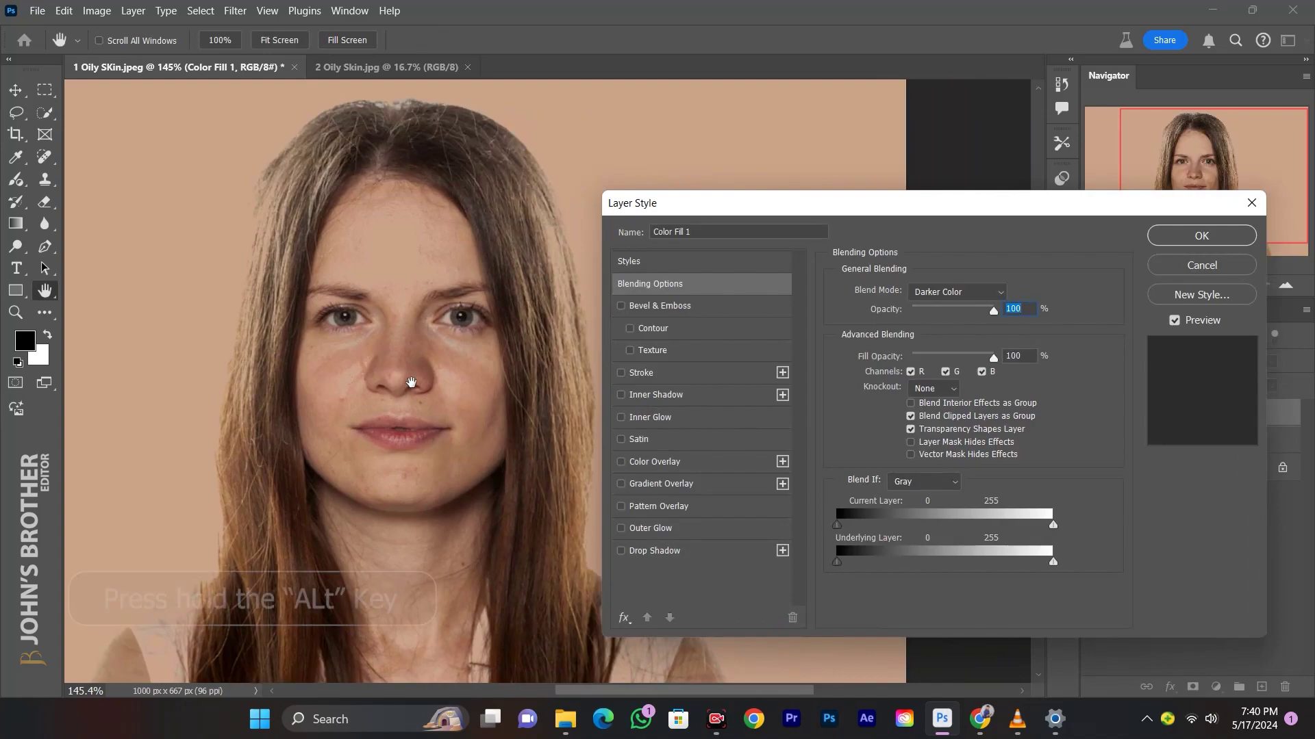
mouse_move(837, 563)
mouse_down()
mouse_move(972, 564)
mouse_move(835, 563)
mouse_up()
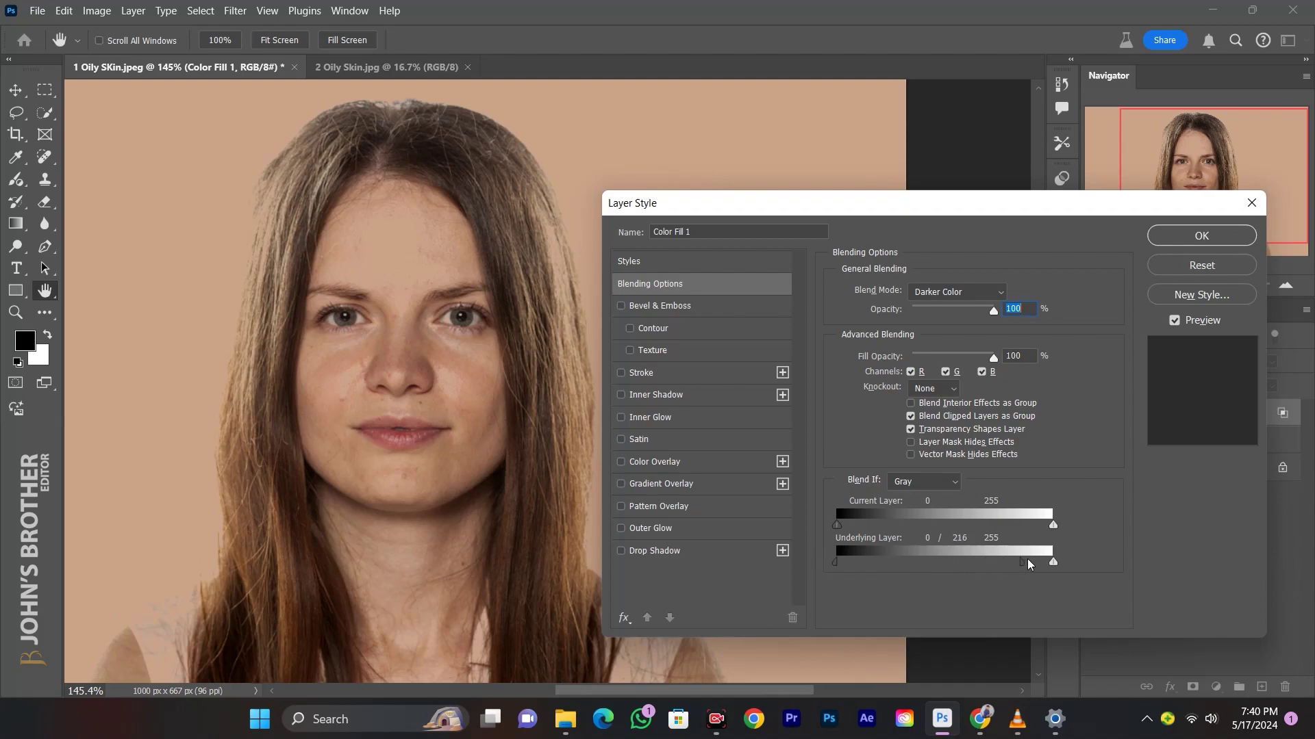
drag(1053, 563, 991, 563)
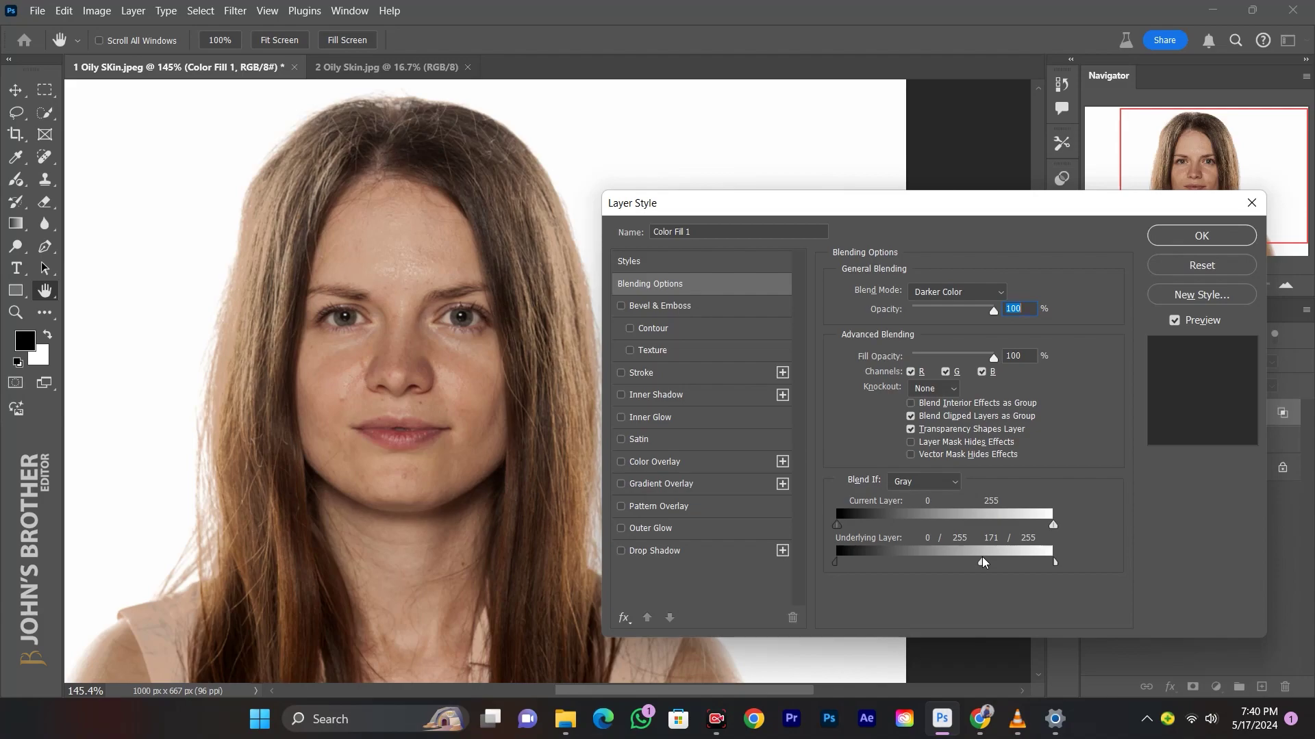
click(1188, 237)
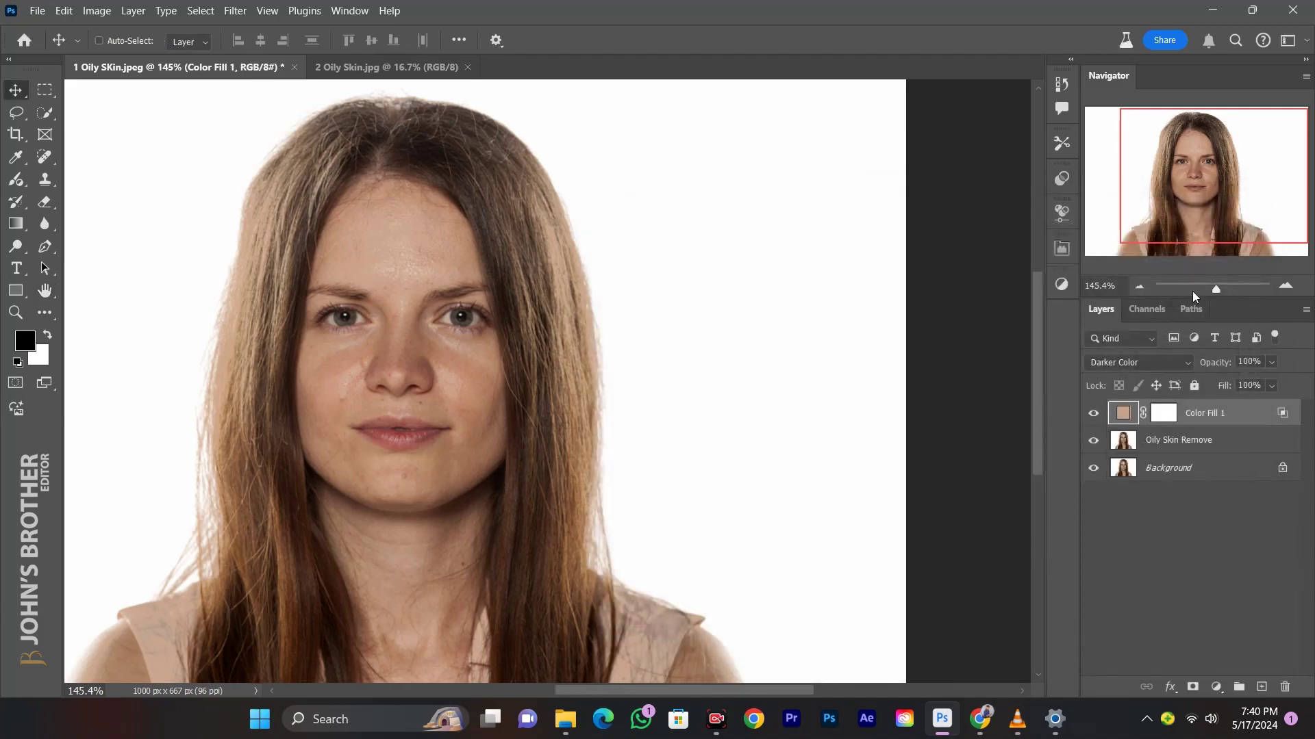
Set Color Fill 1 opacity to 85% and toggle its visibility to compare before and after
click(1248, 362)
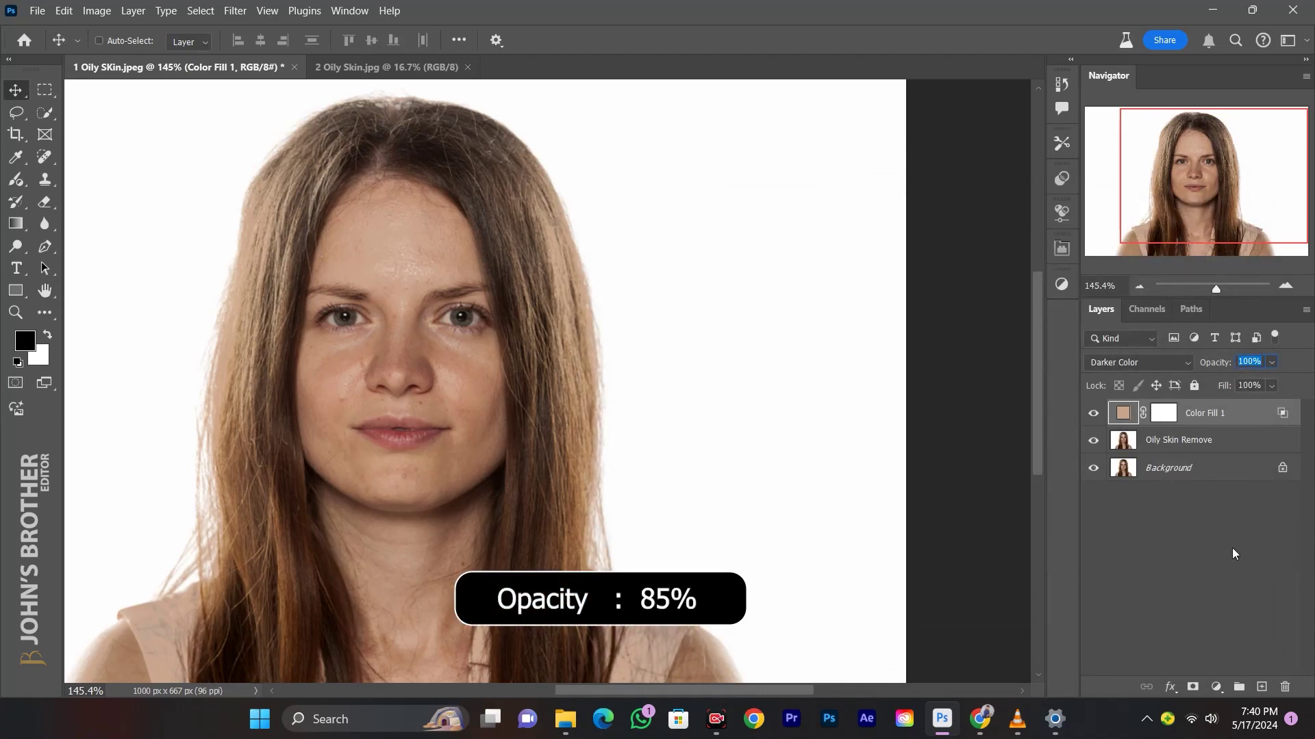
text(85)
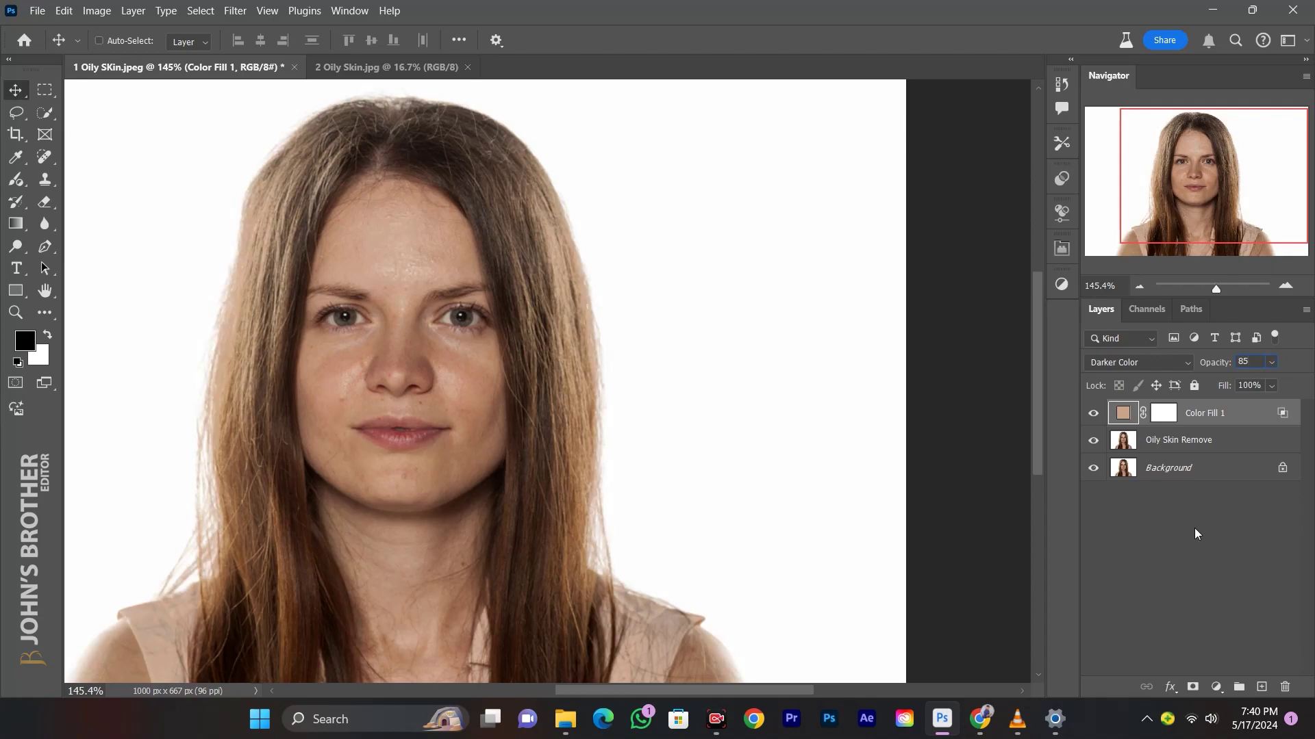
click(1092, 414)
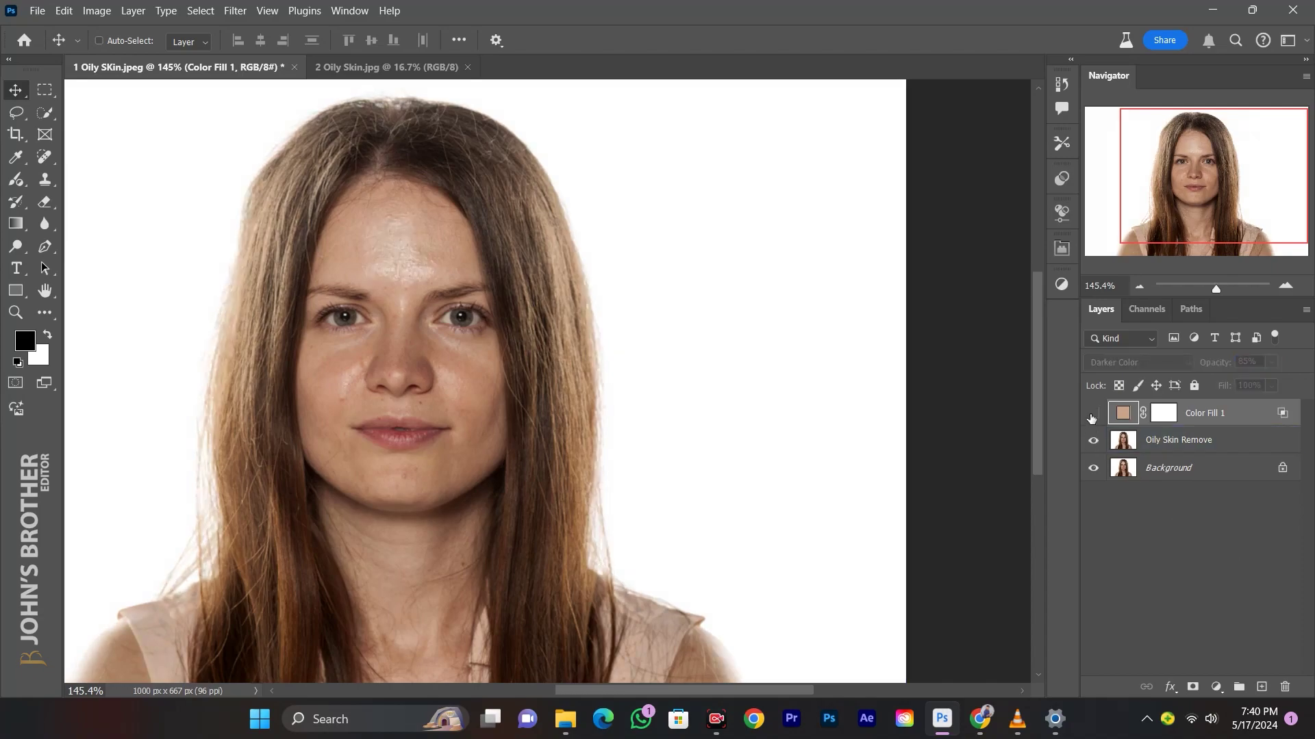
click(1092, 415)
click(1092, 415)
click(1092, 415)
Invert Color Fill 1's layer mask to black with Image > Adjustments > Invert
click(1158, 413)
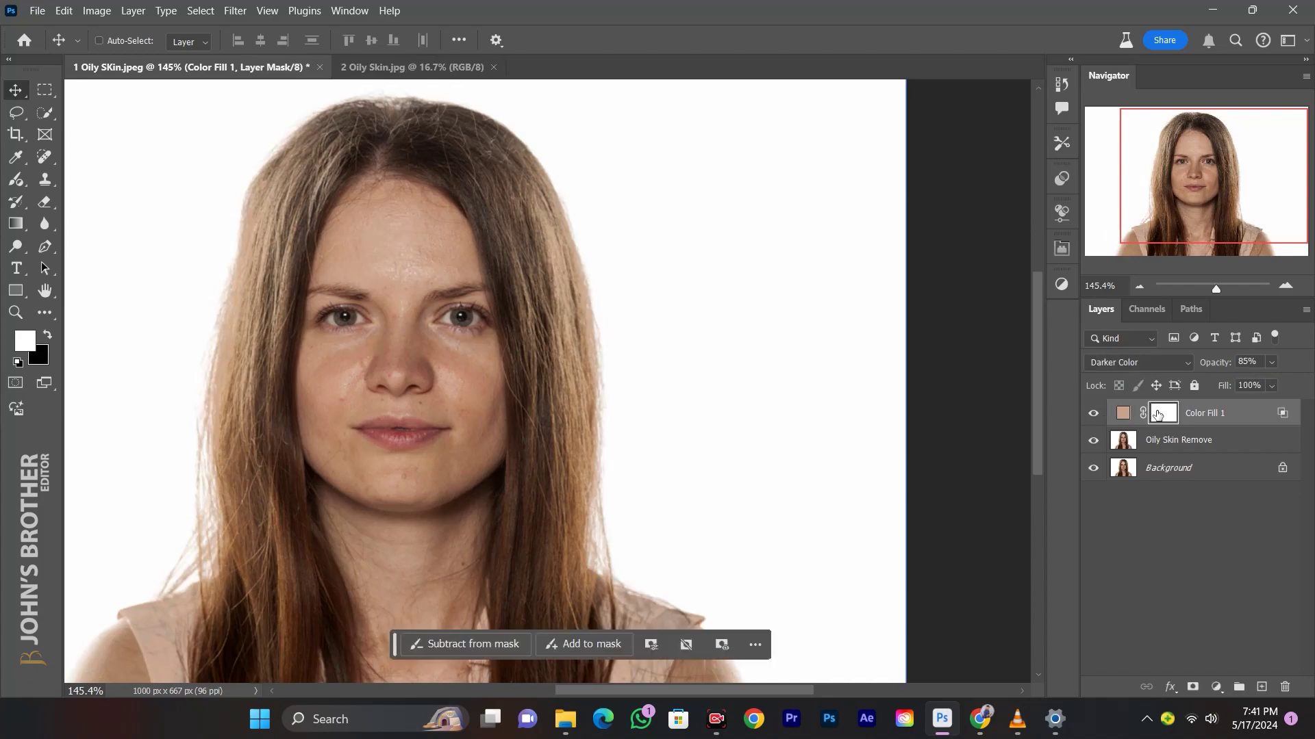
click(97, 10)
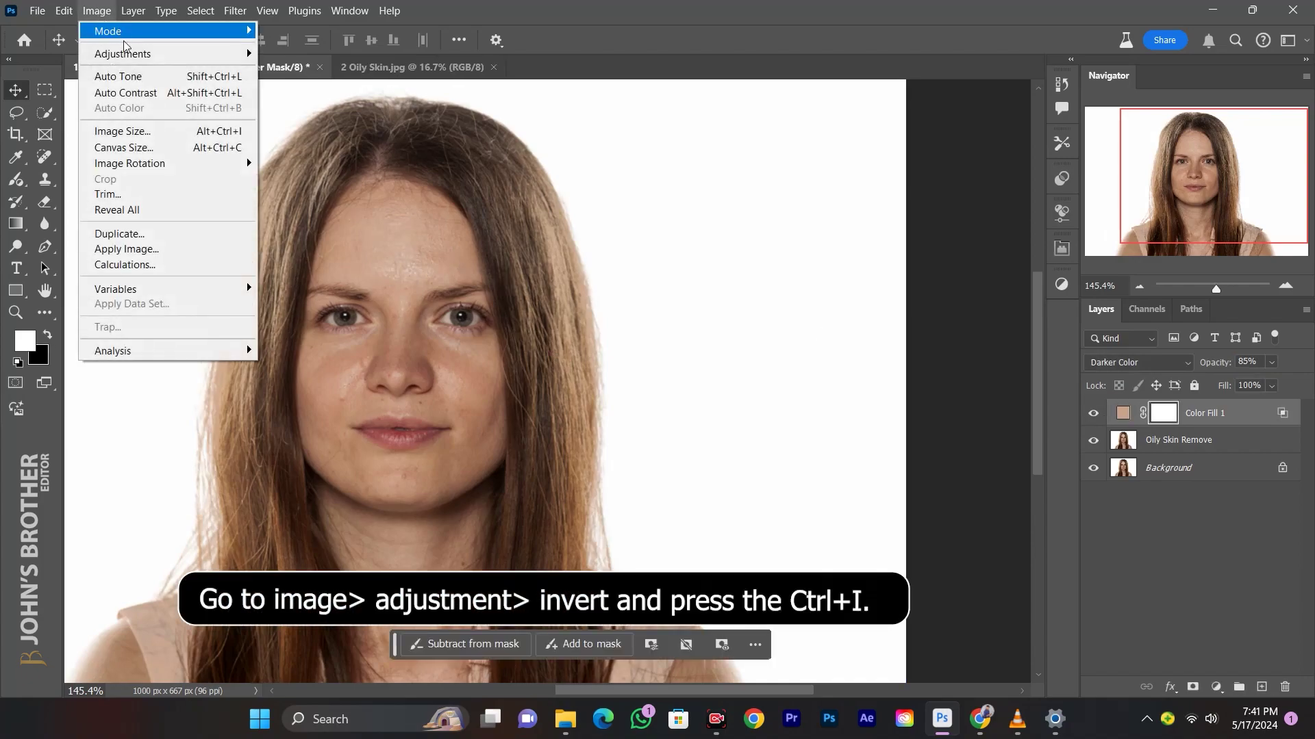
mouse_move(130, 57)
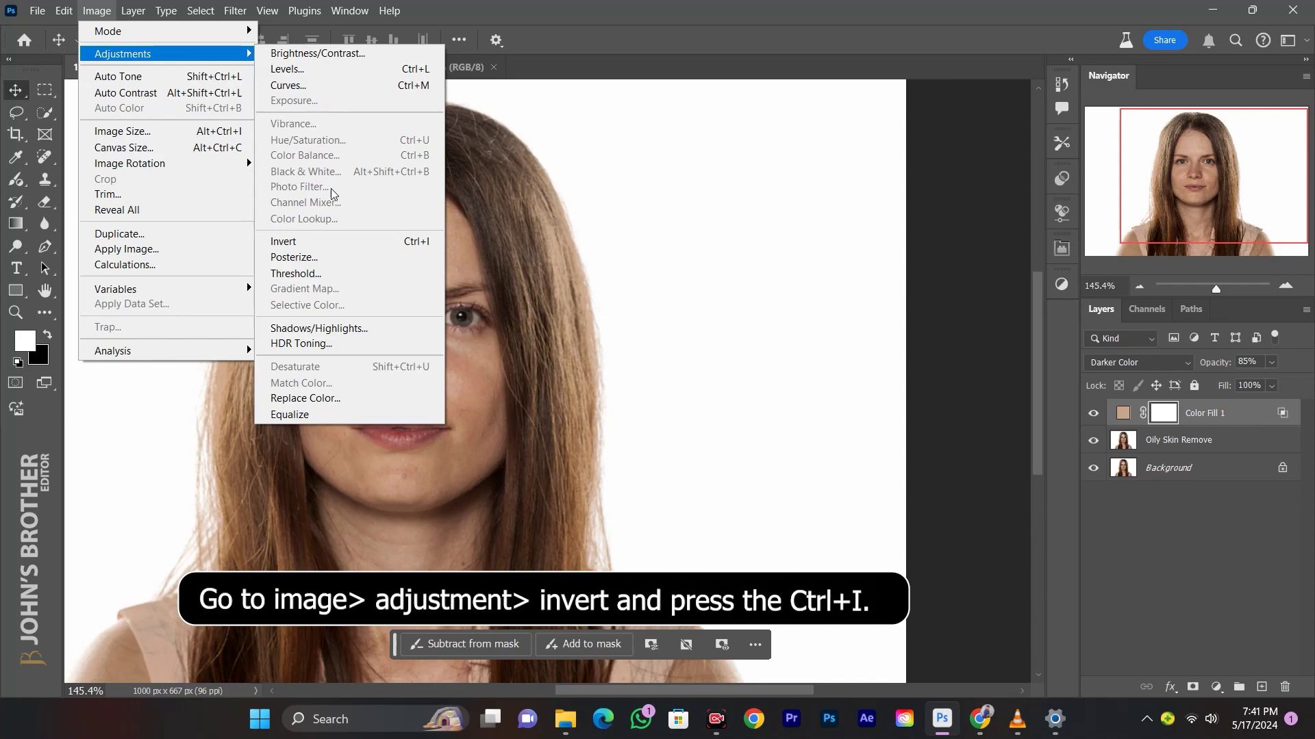
click(349, 243)
drag(373, 280, 476, 288)
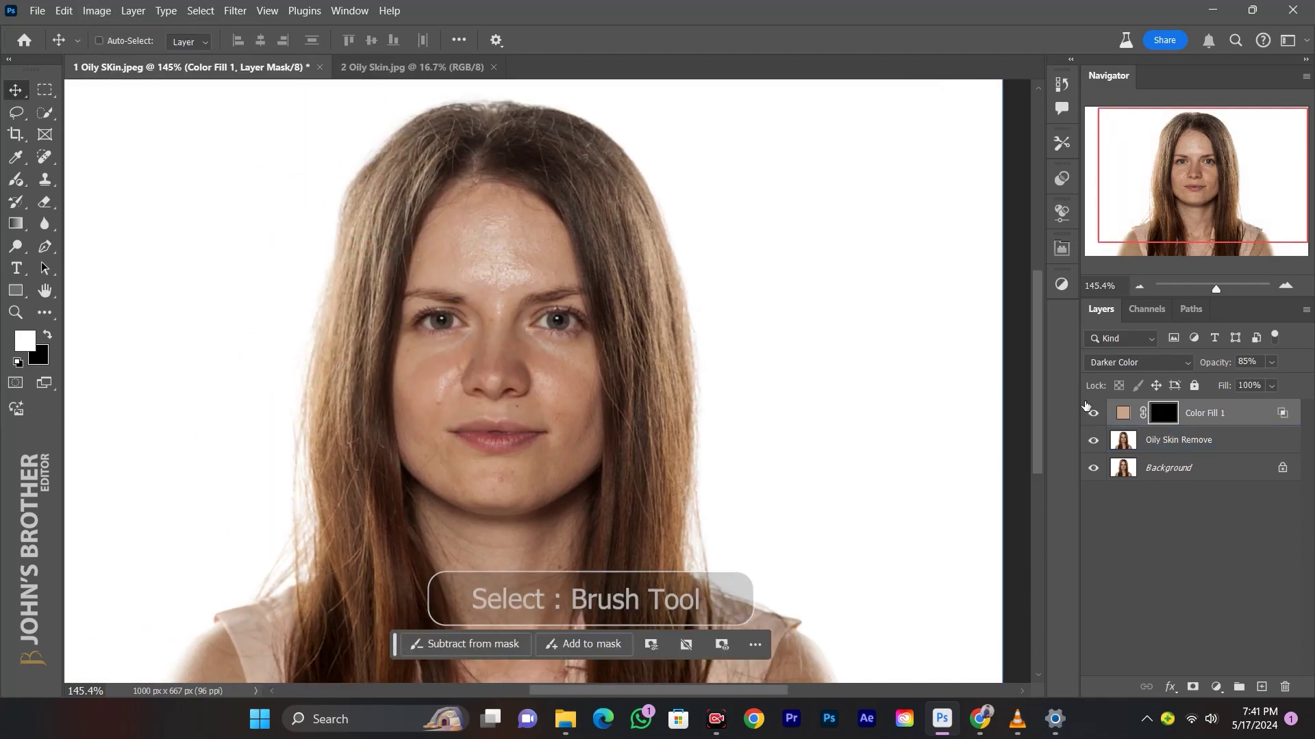
Choose the Brush Tool with white foreground and a Soft Round 73 px, 0% hardness tip
click(15, 183)
right_click(15, 182)
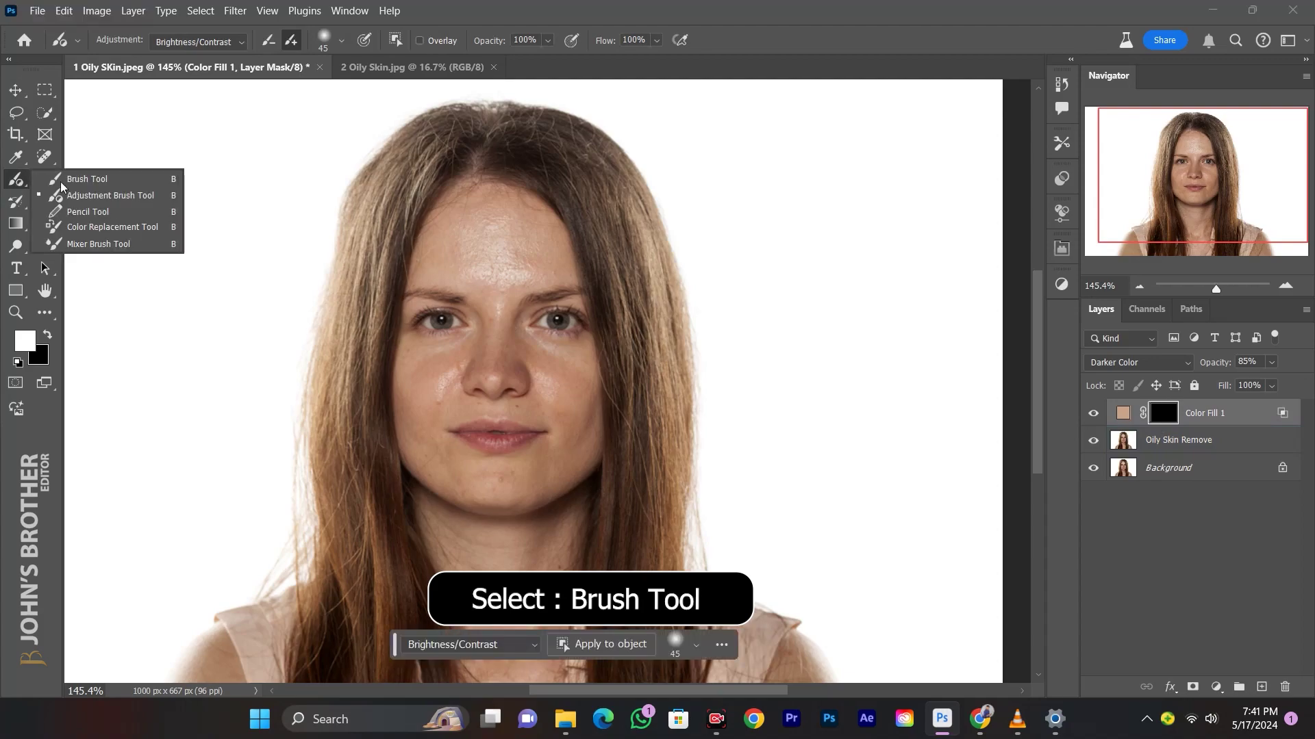
click(132, 184)
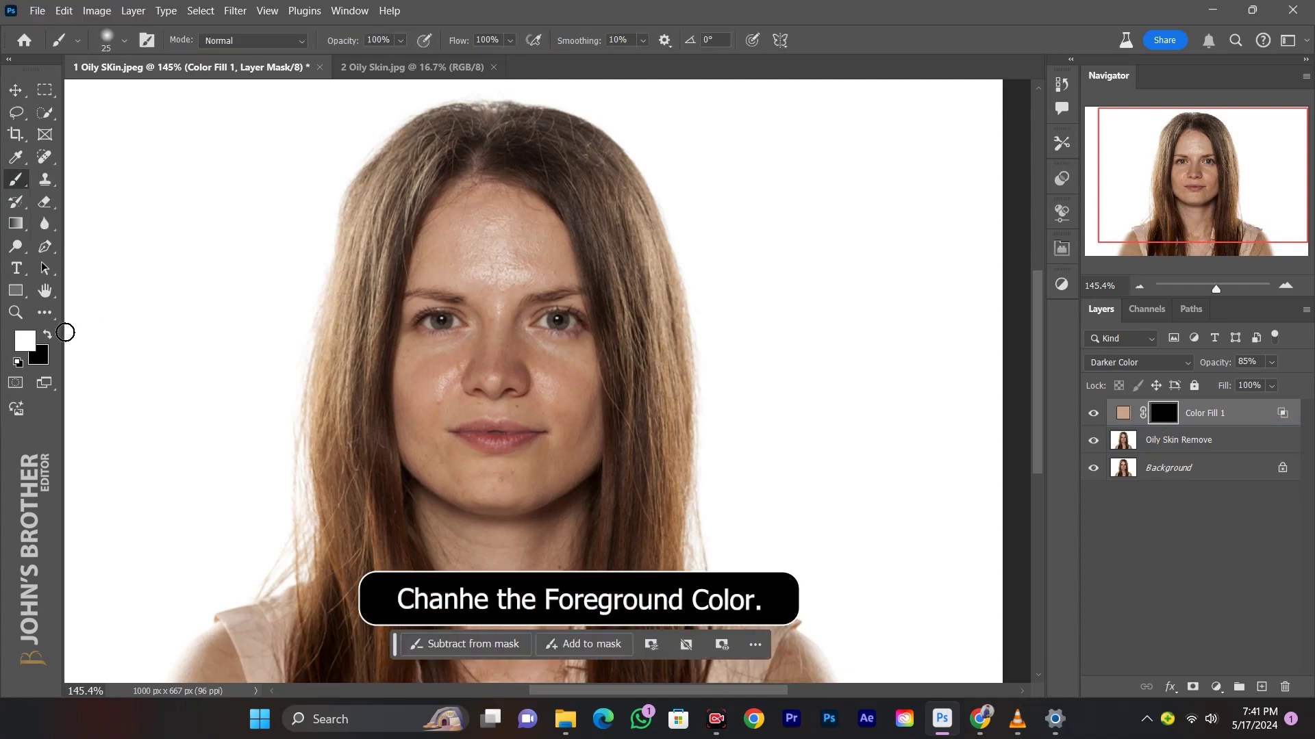
click(46, 337)
click(45, 338)
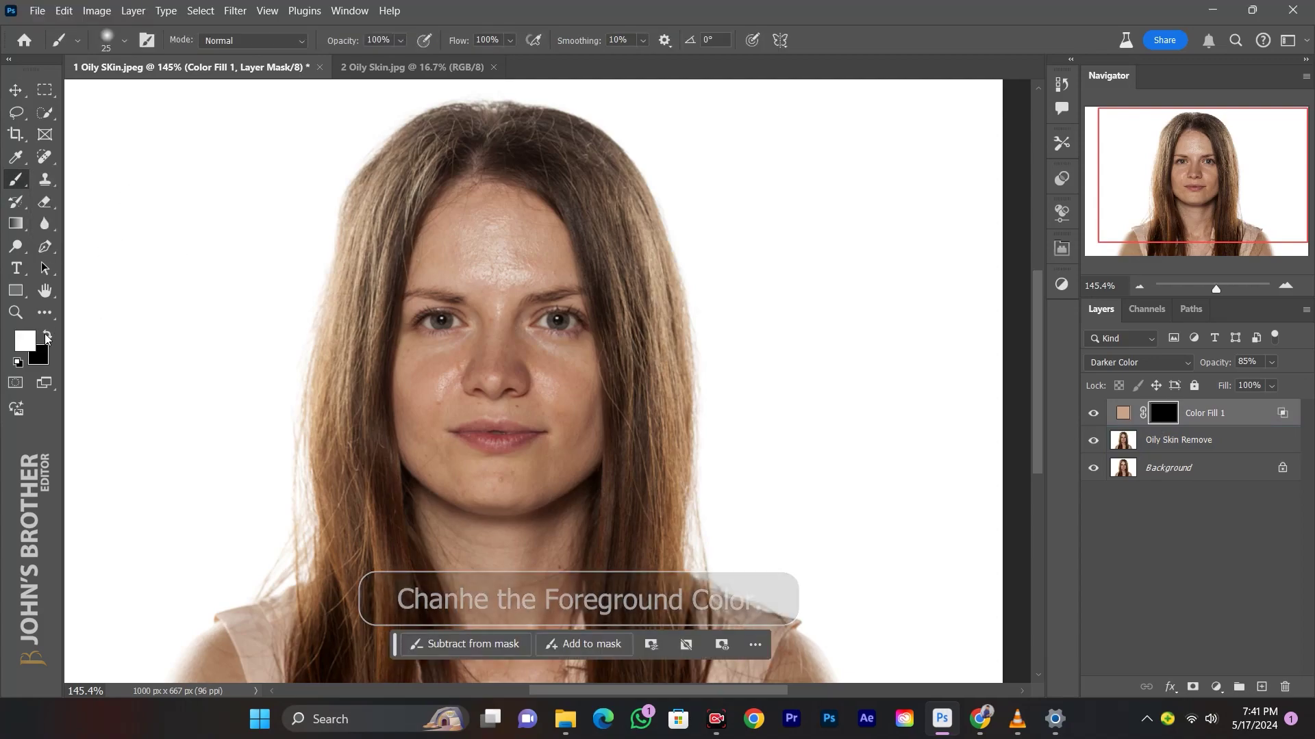
right_click(463, 243)
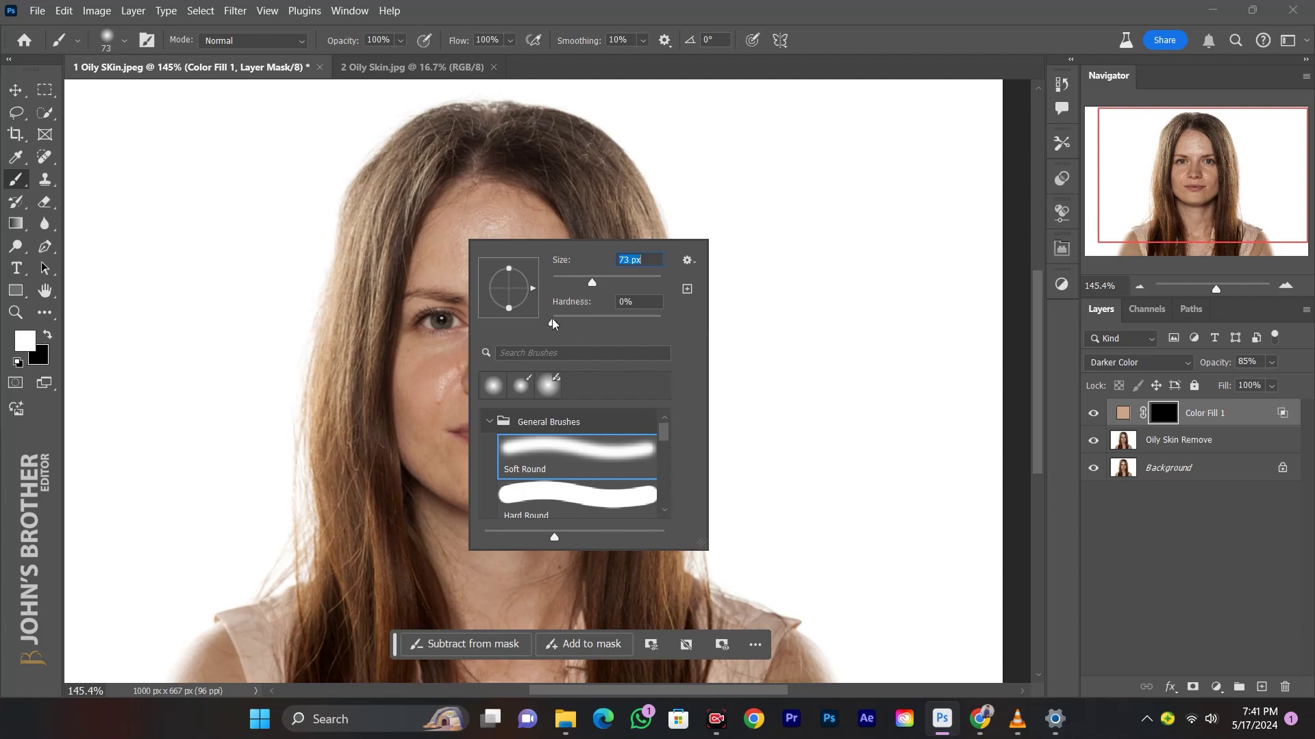
Paint white on the mask over the forehead, then a smaller brush over nose and cheeks, and compare
click(486, 227)
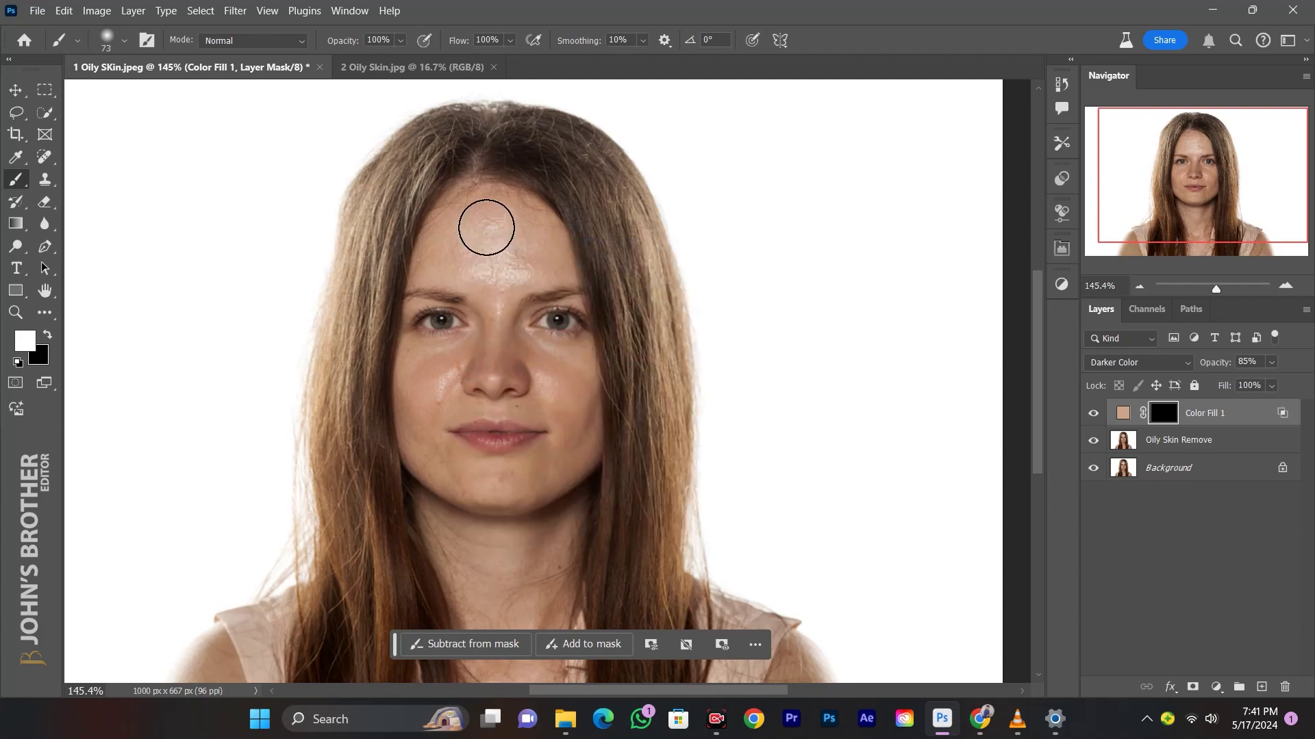
mouse_move(486, 227)
mouse_down()
mouse_move(460, 235)
mouse_move(464, 247)
mouse_move(482, 234)
mouse_move(511, 272)
mouse_move(498, 286)
mouse_move(488, 248)
mouse_move(502, 241)
mouse_move(500, 315)
mouse_move(543, 355)
mouse_move(555, 394)
mouse_move(432, 395)
mouse_up()
key(bracketleft)
key(bracketleft)
key(bracketleft)
key(bracketleft)
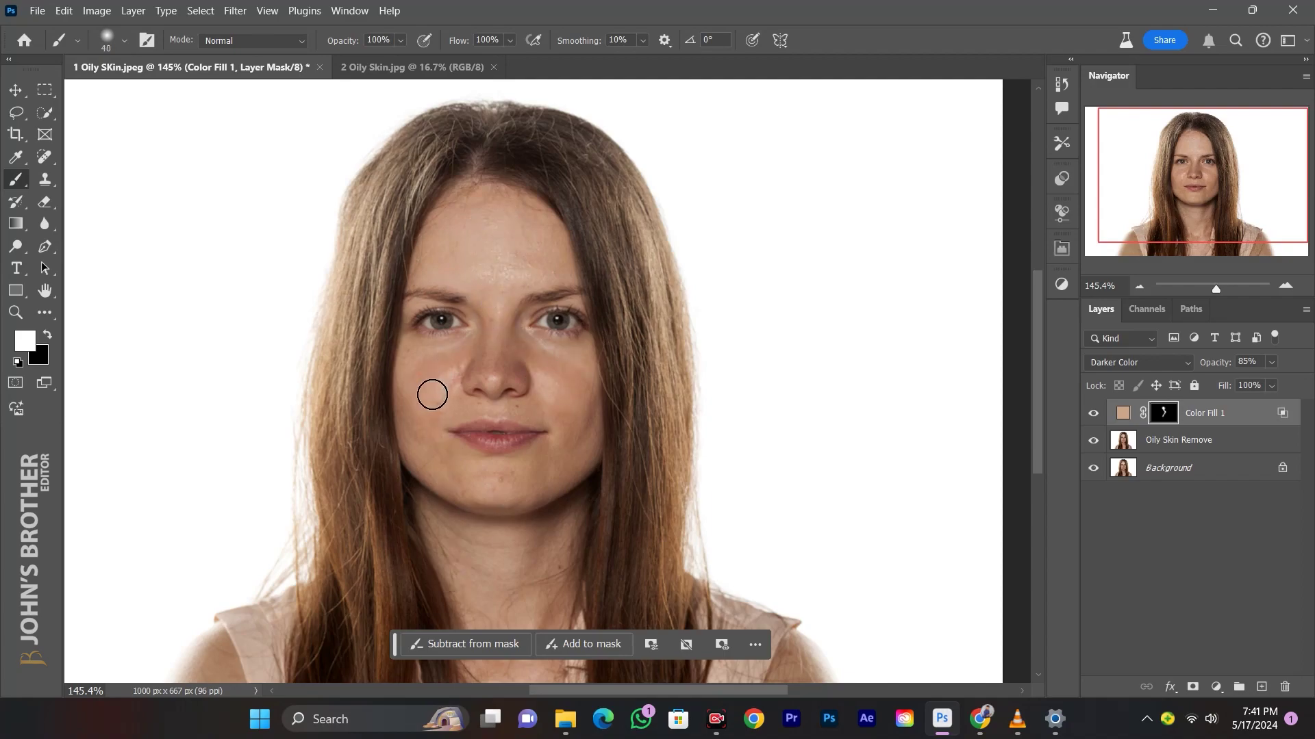
scroll(541, 342, down, 3)
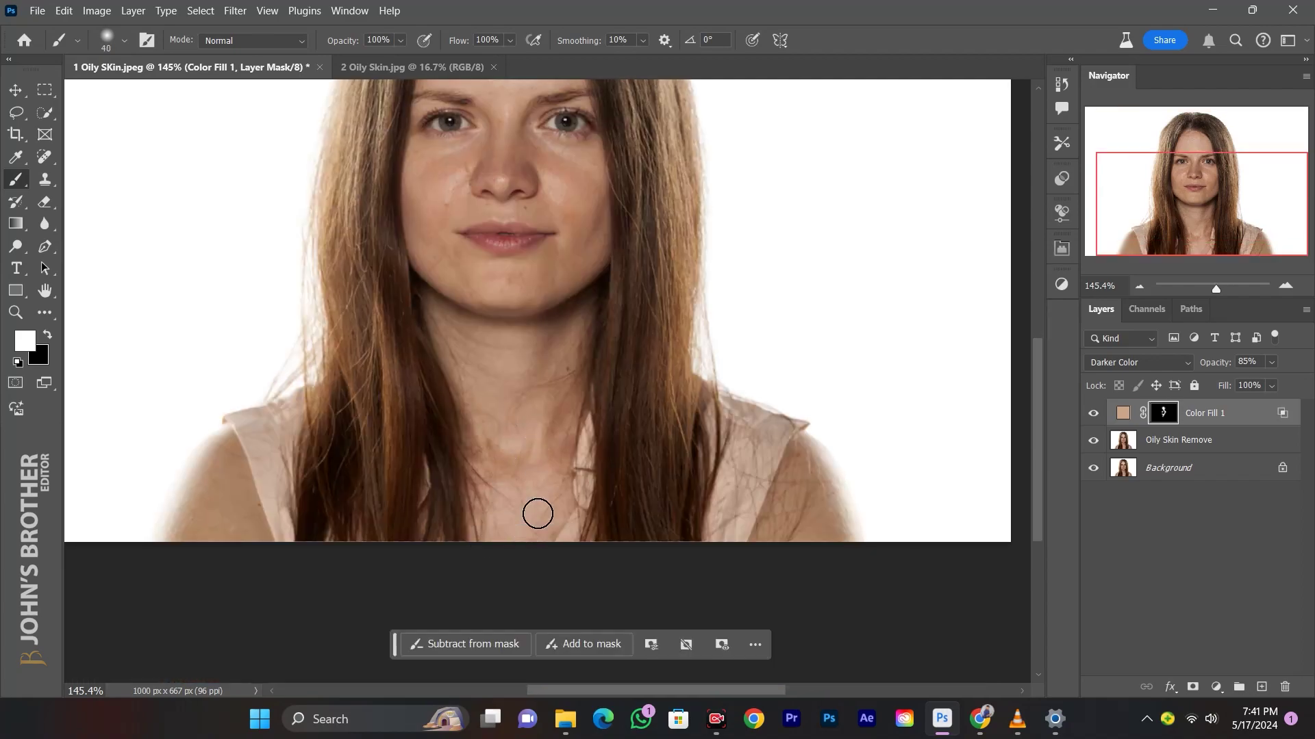
drag(522, 146, 526, 257)
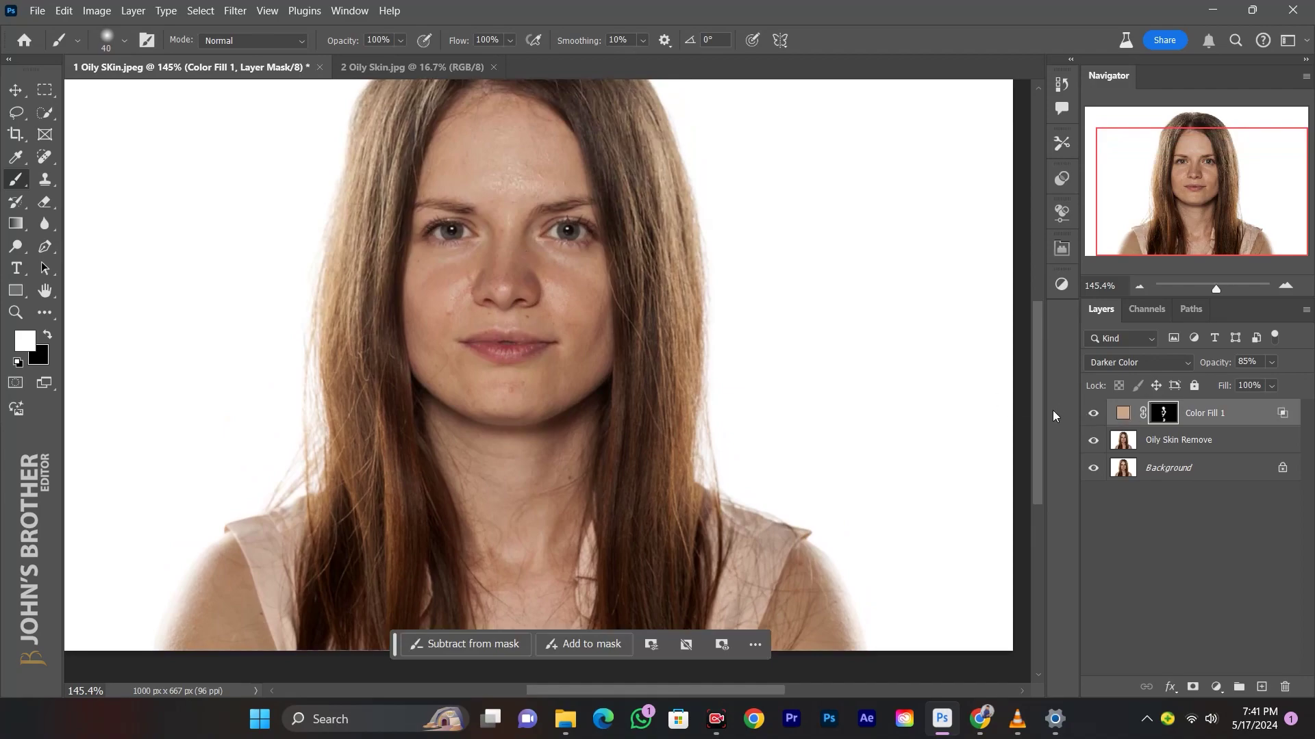
click(1093, 415)
click(1093, 415)
key(v)
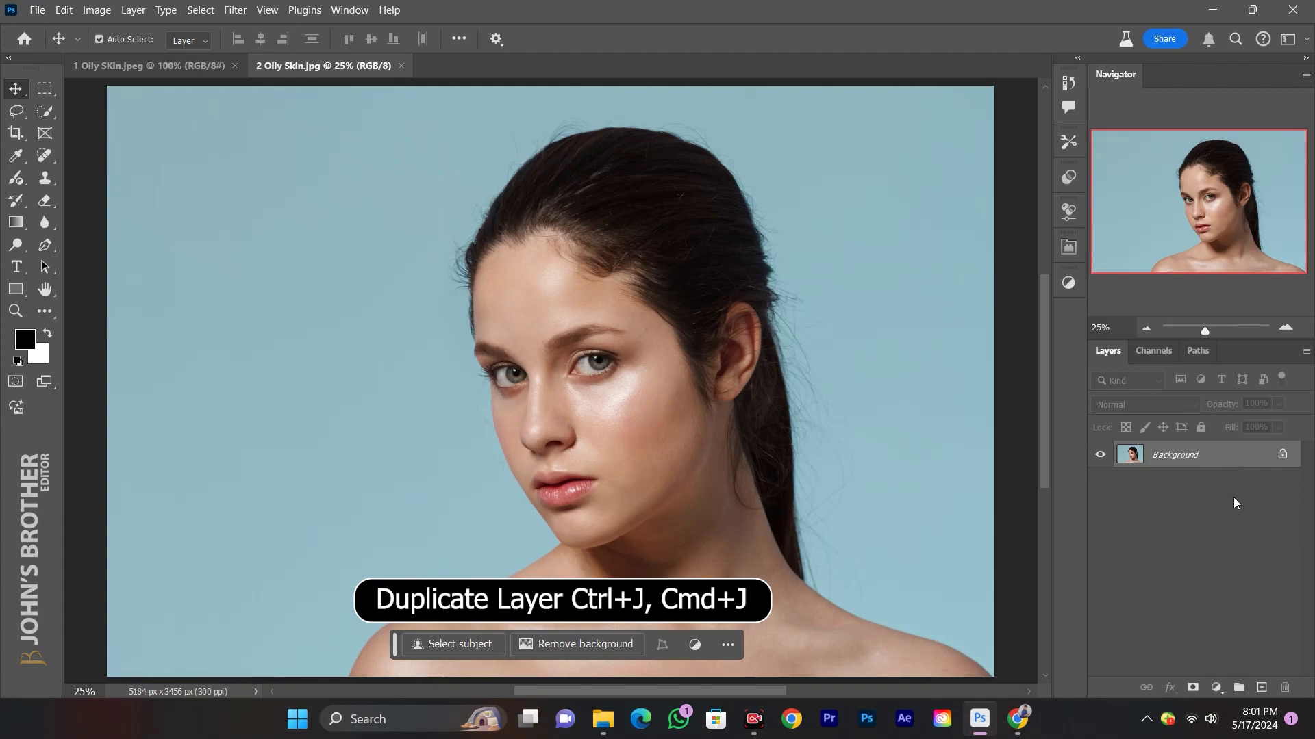
In 2 Oily Skin.jpg, duplicate the Background as 'Oily Skin Remove - one Click' and convert it to a Smart Object
key(ctrl+j)
double_click(1167, 454)
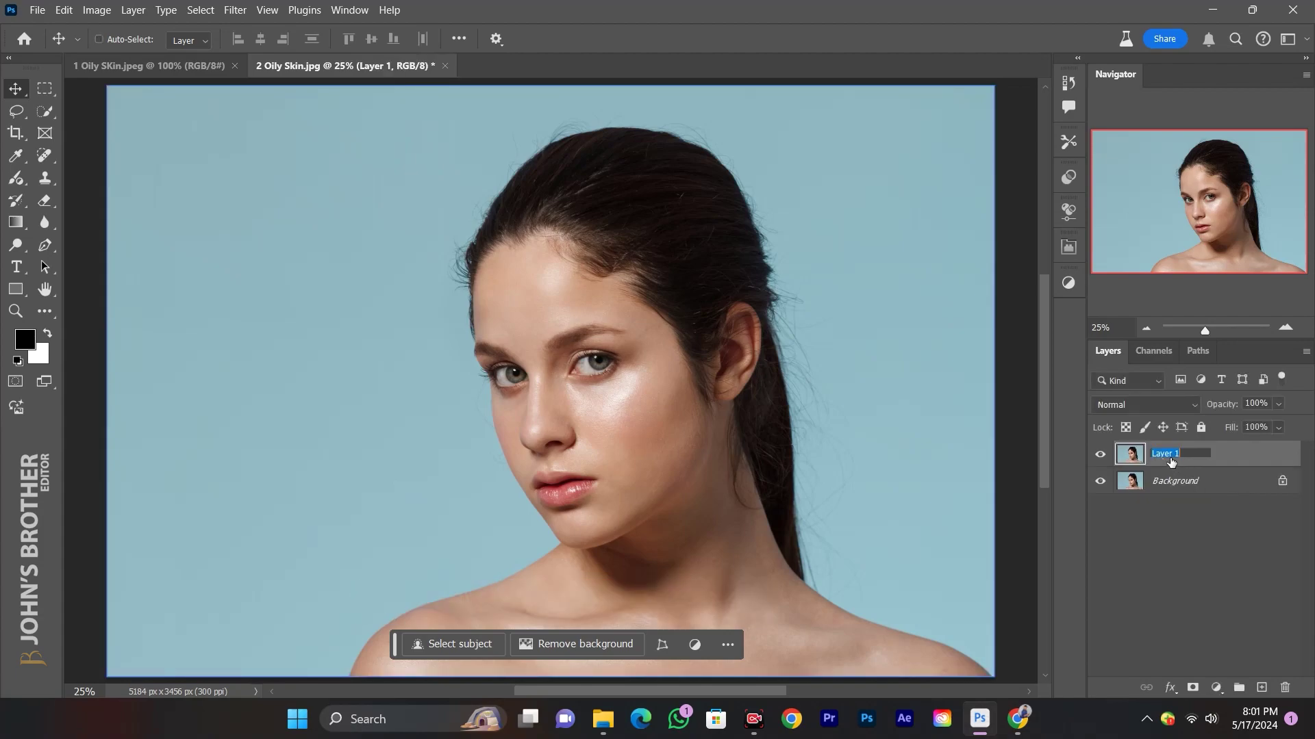
text(Oily Ski)
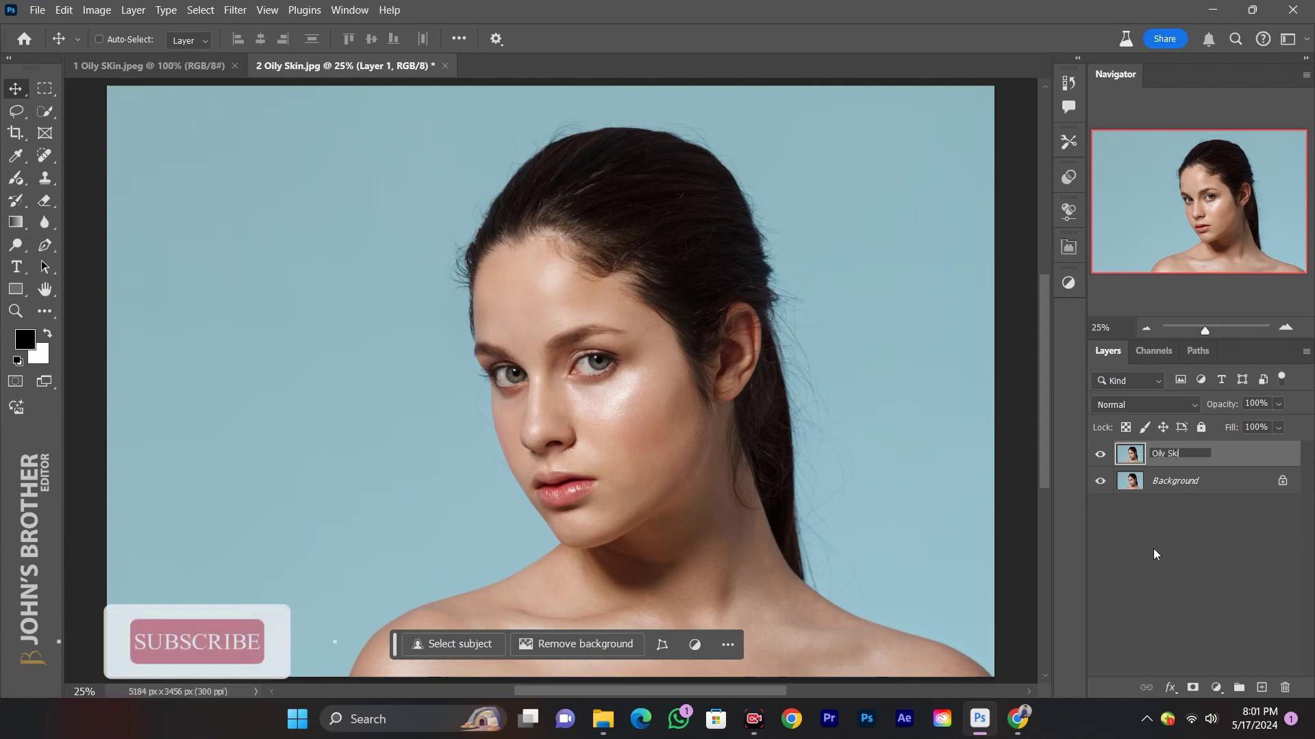
text(n Remove - one Click)
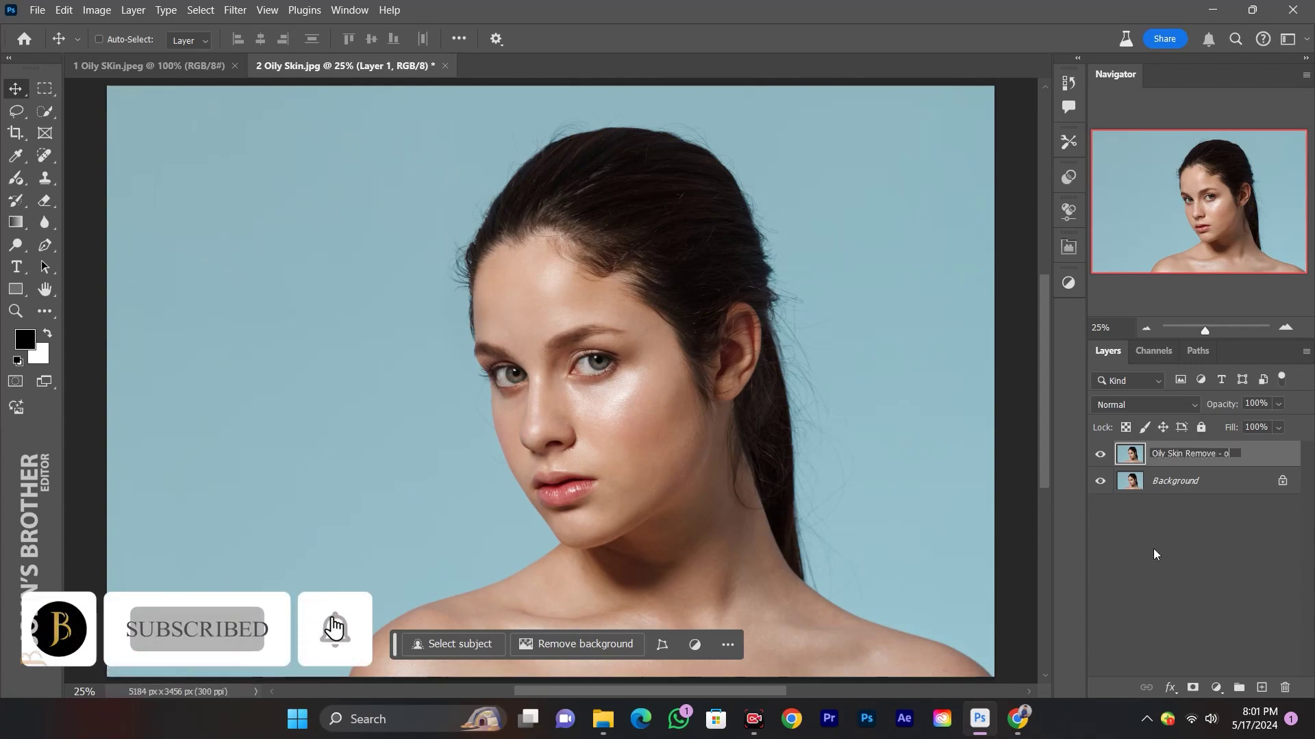
key(Return)
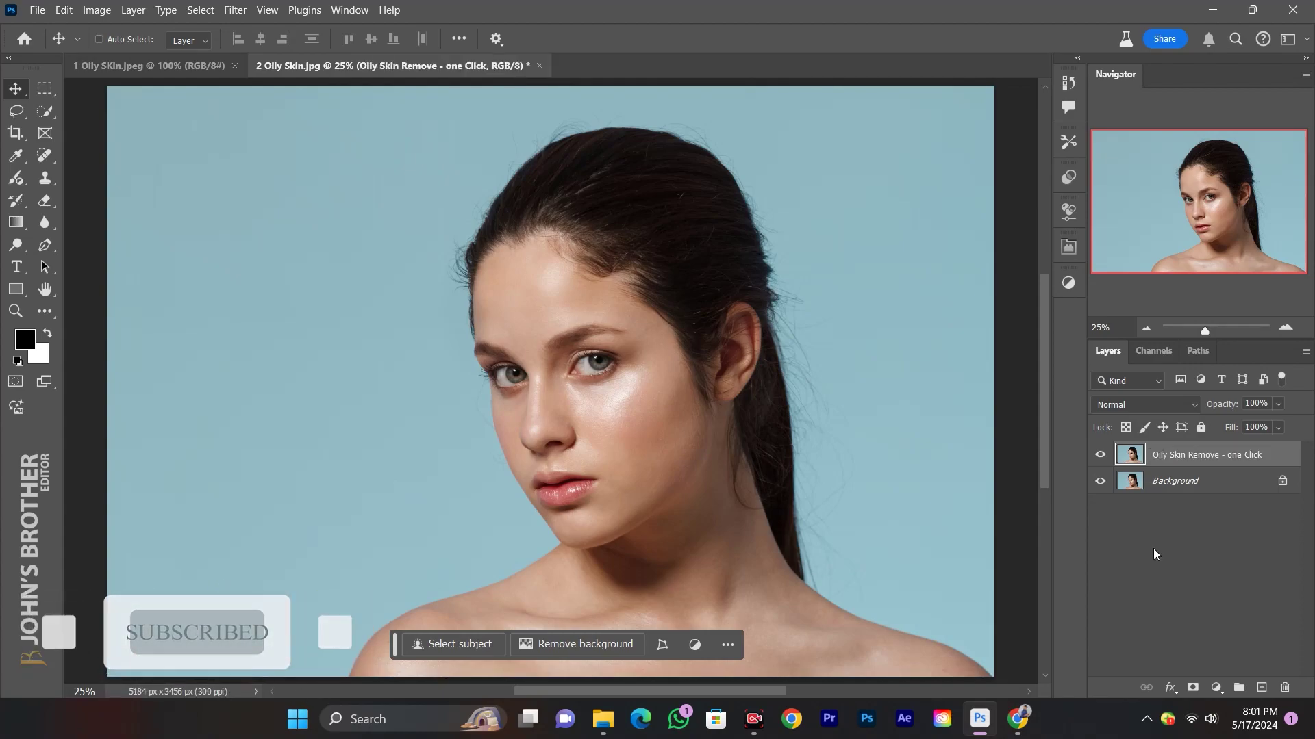
right_click(1154, 447)
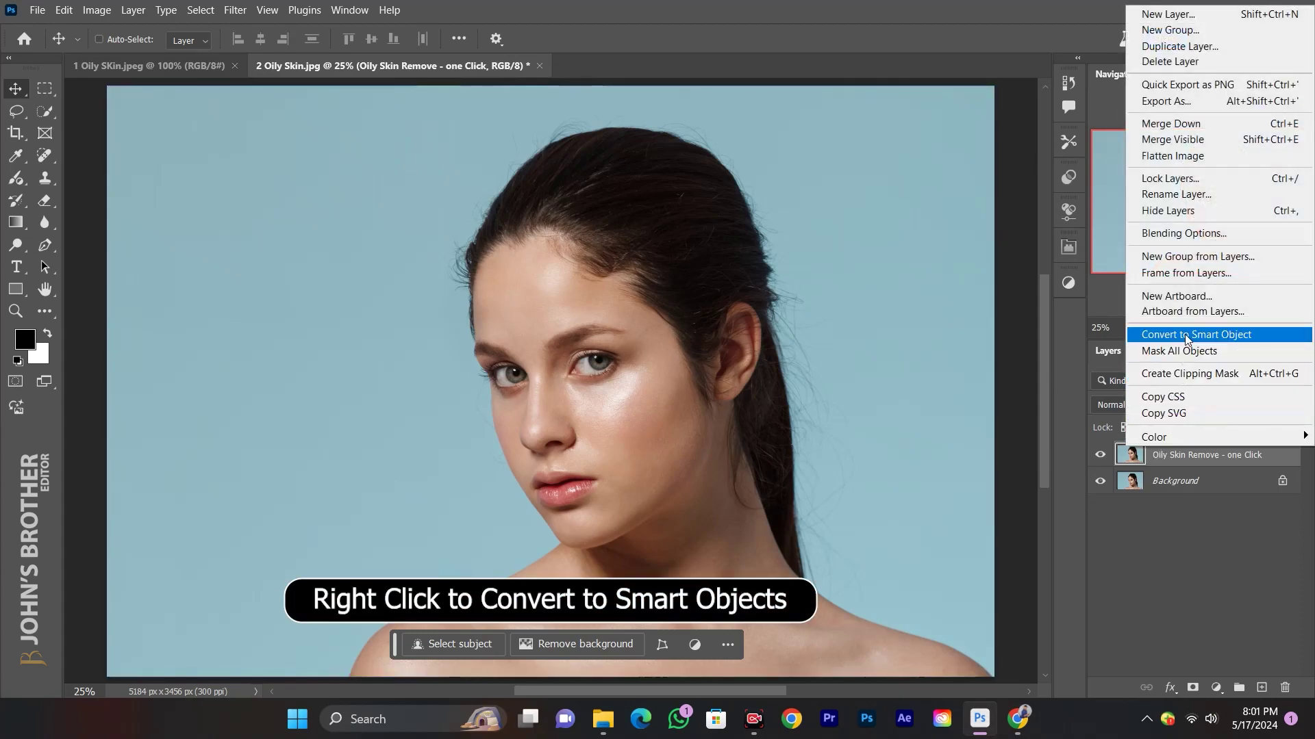
click(1185, 336)
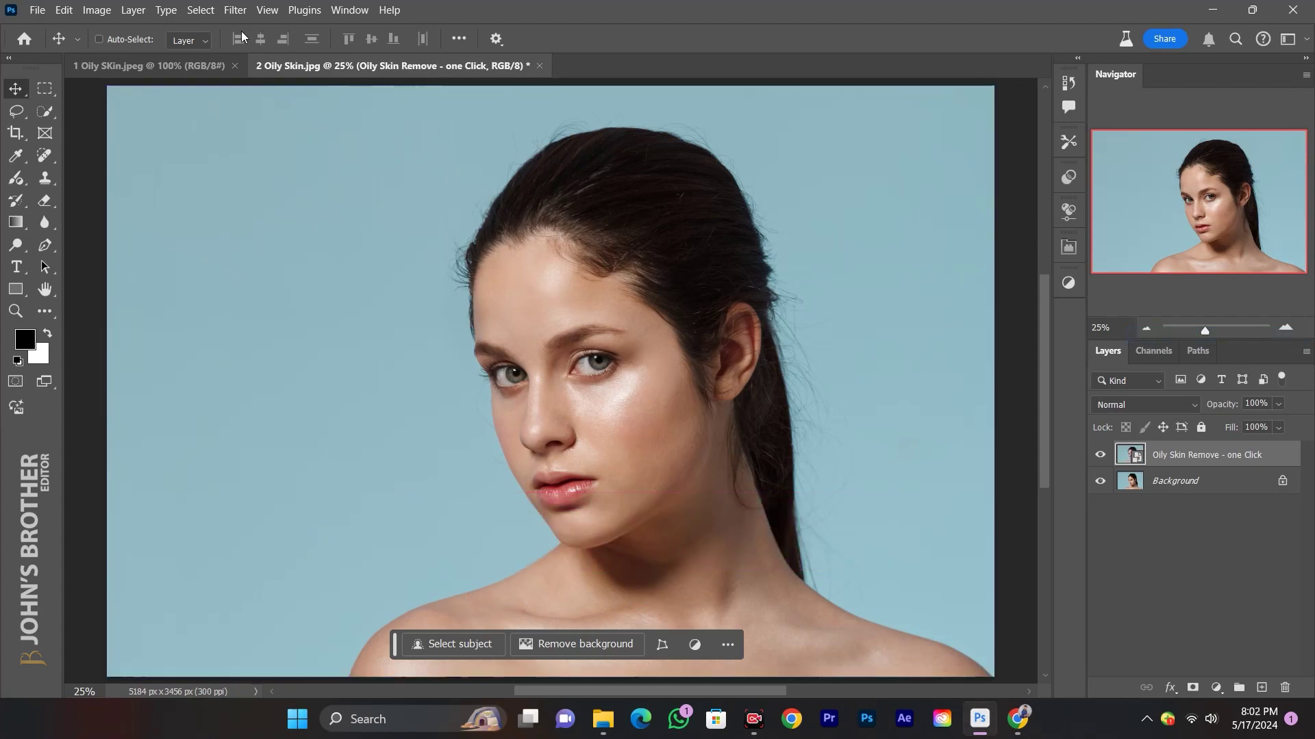
Run Filter > Retouch4me > Retouch4me Mattifier on the smart object layer
click(235, 10)
mouse_move(409, 405)
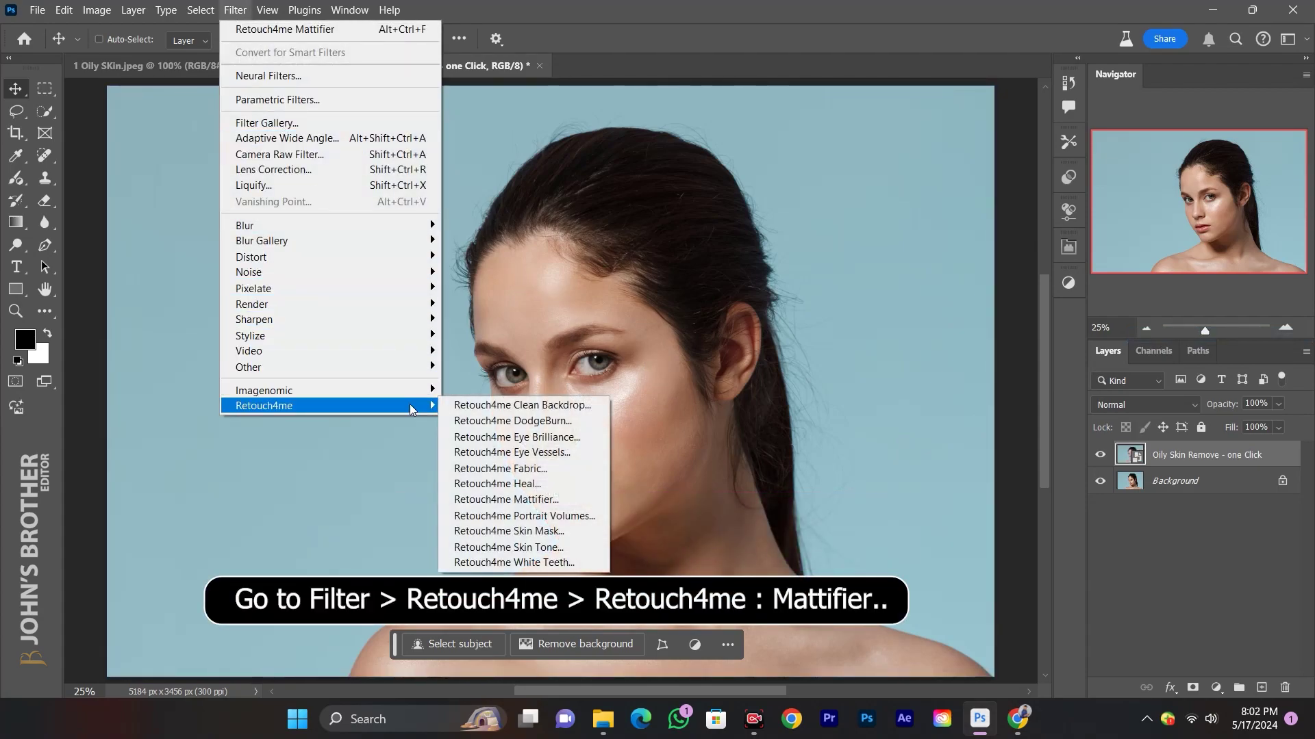
click(548, 500)
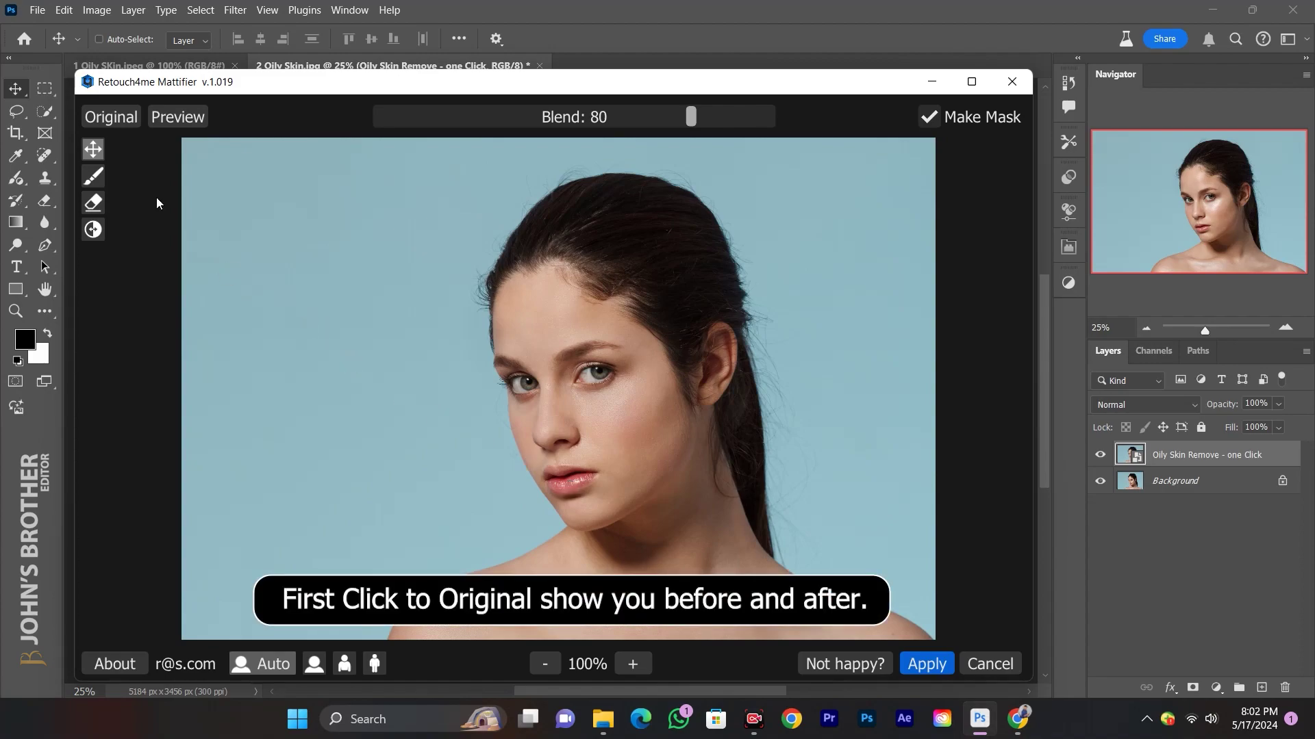
Compare against the original, then apply Mattifier at Blend 80 with Make Mask left on
click(122, 121)
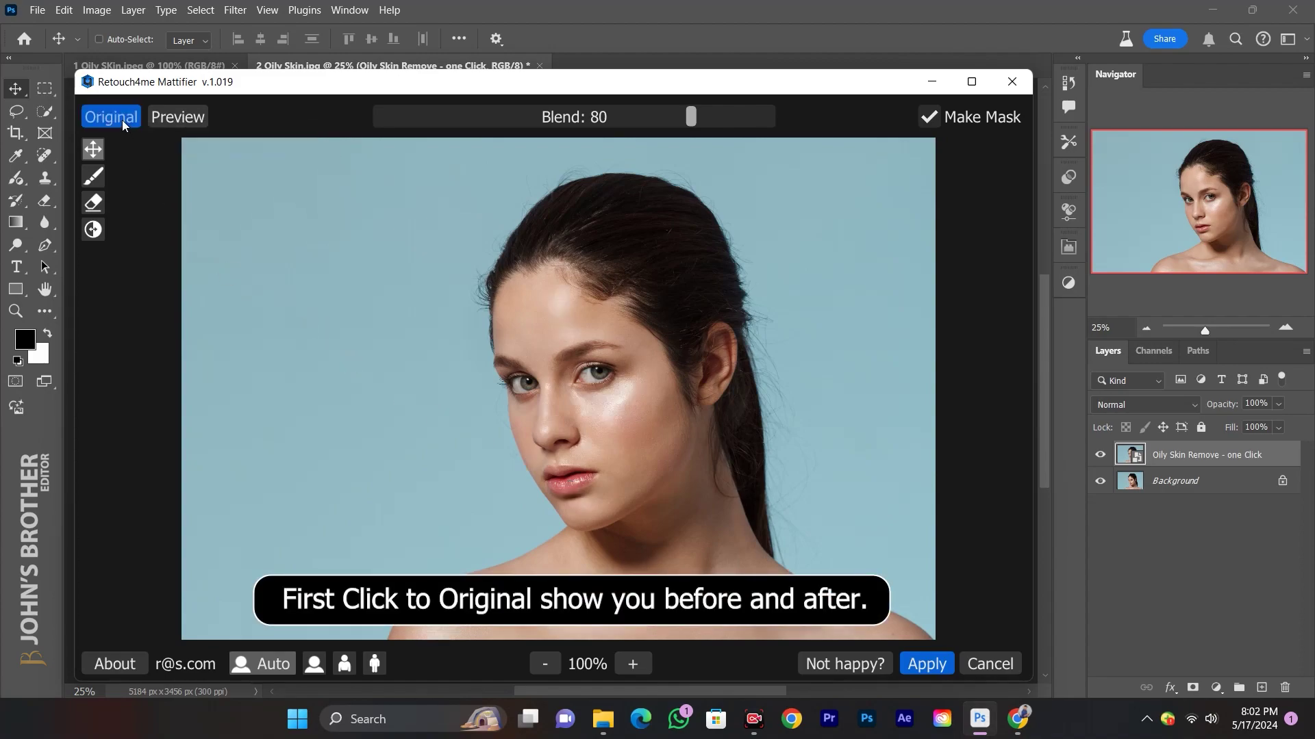
click(122, 122)
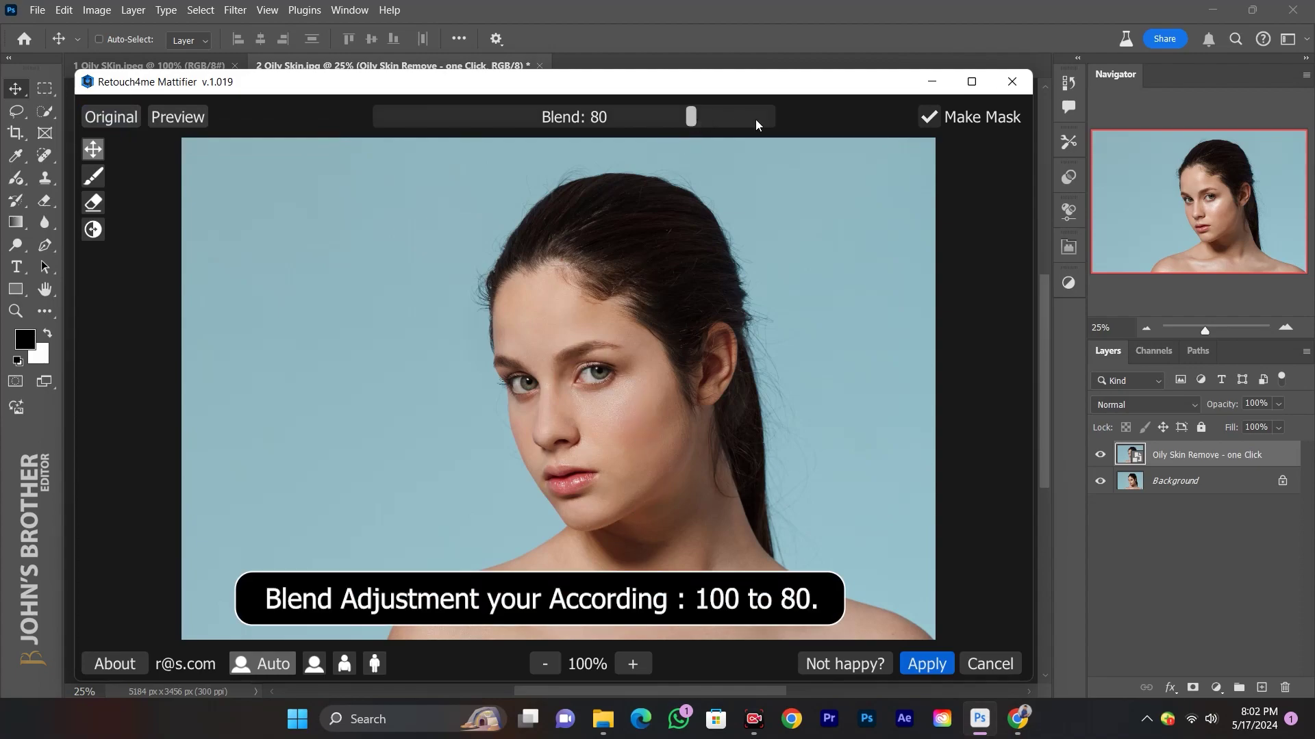
drag(756, 124, 690, 121)
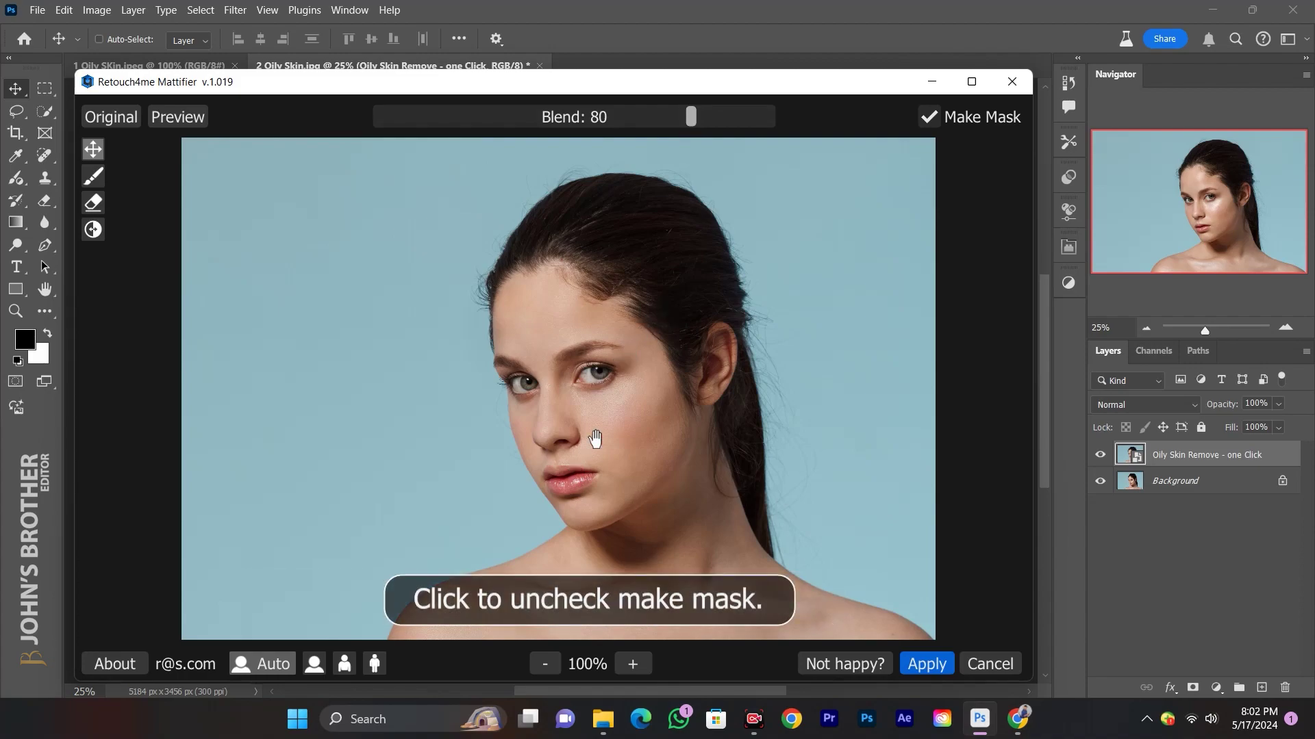
click(929, 122)
click(929, 119)
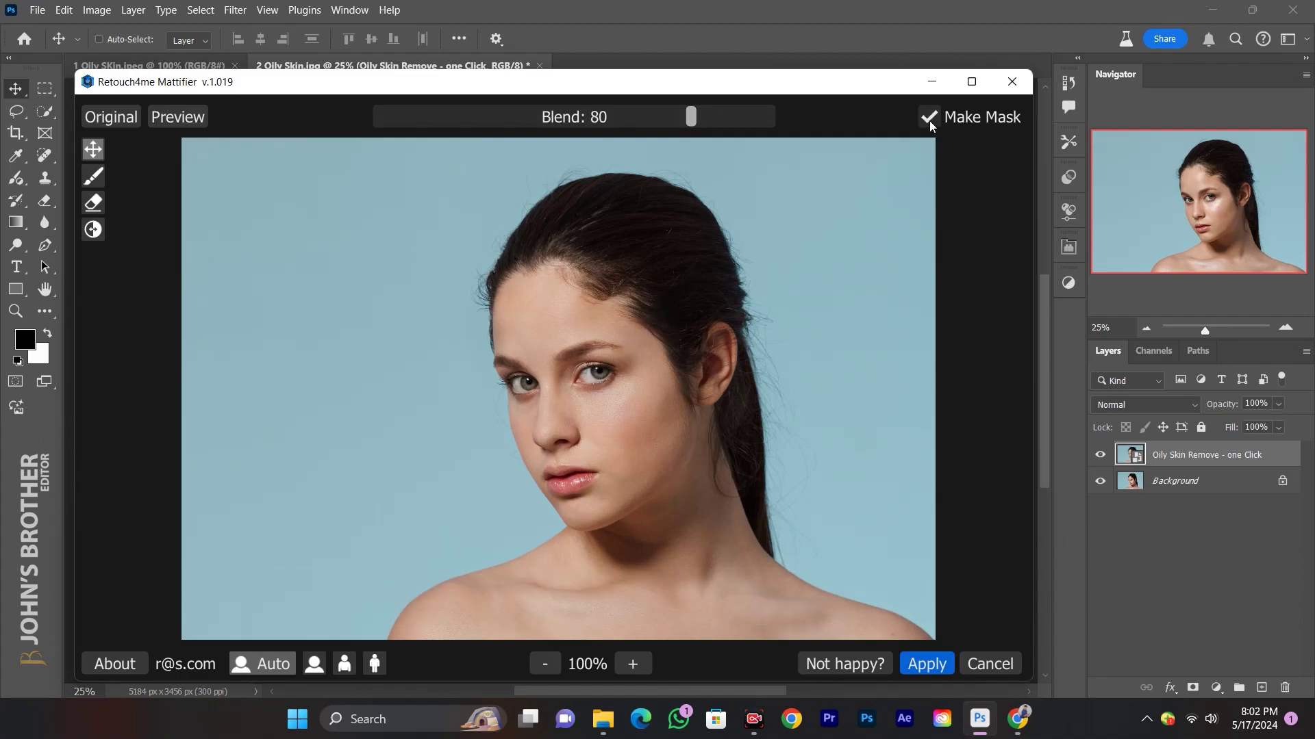
click(925, 664)
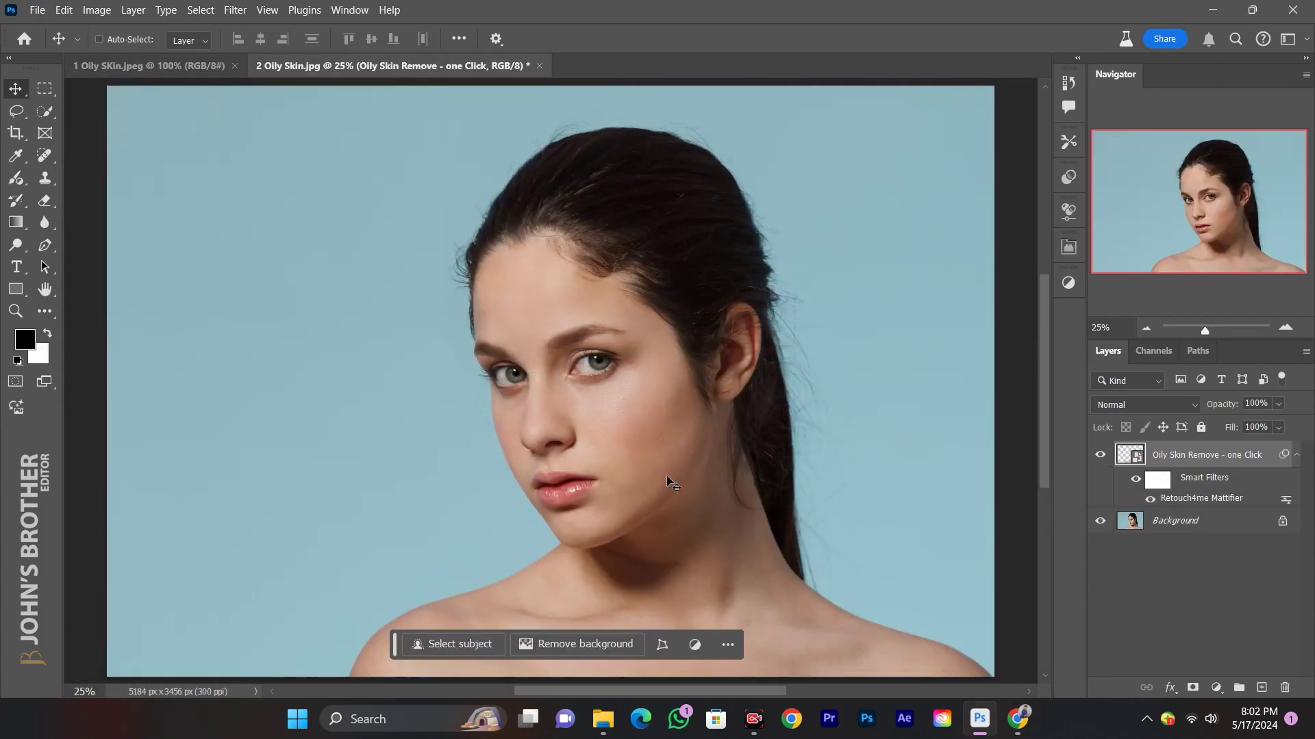
click(1101, 457)
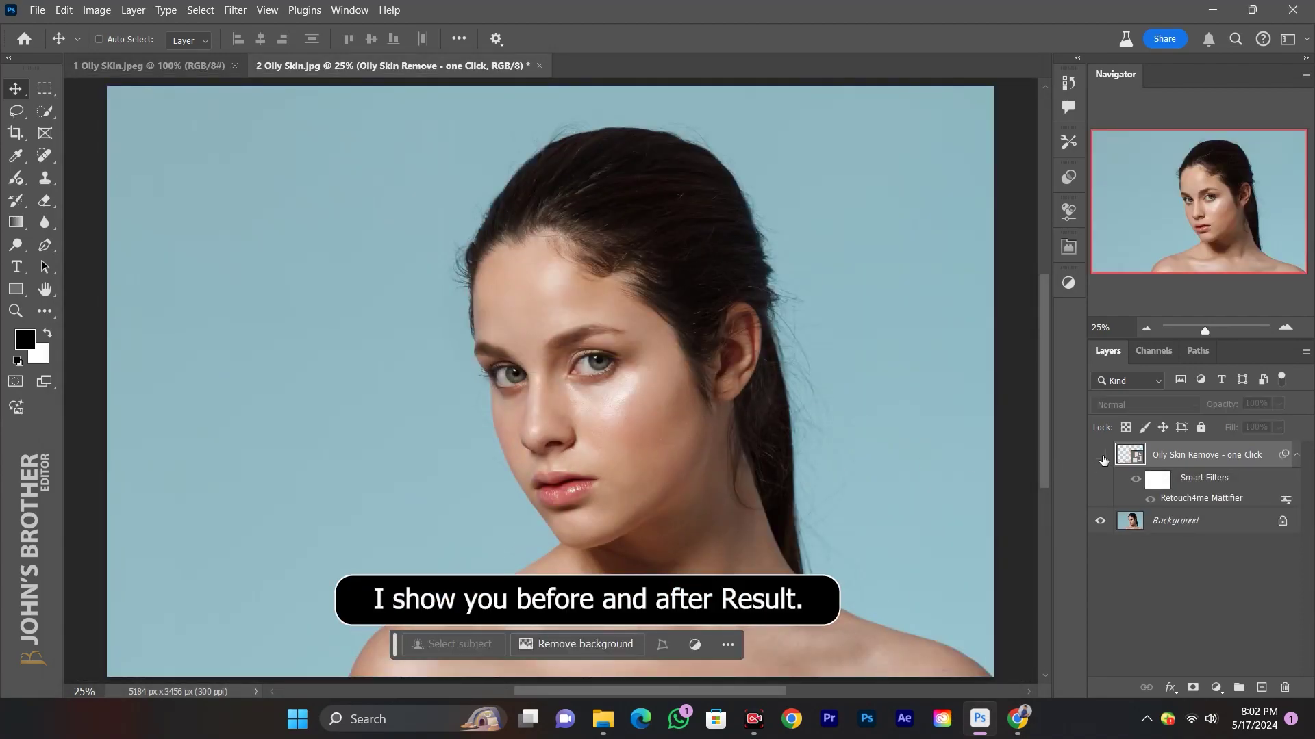
click(1101, 457)
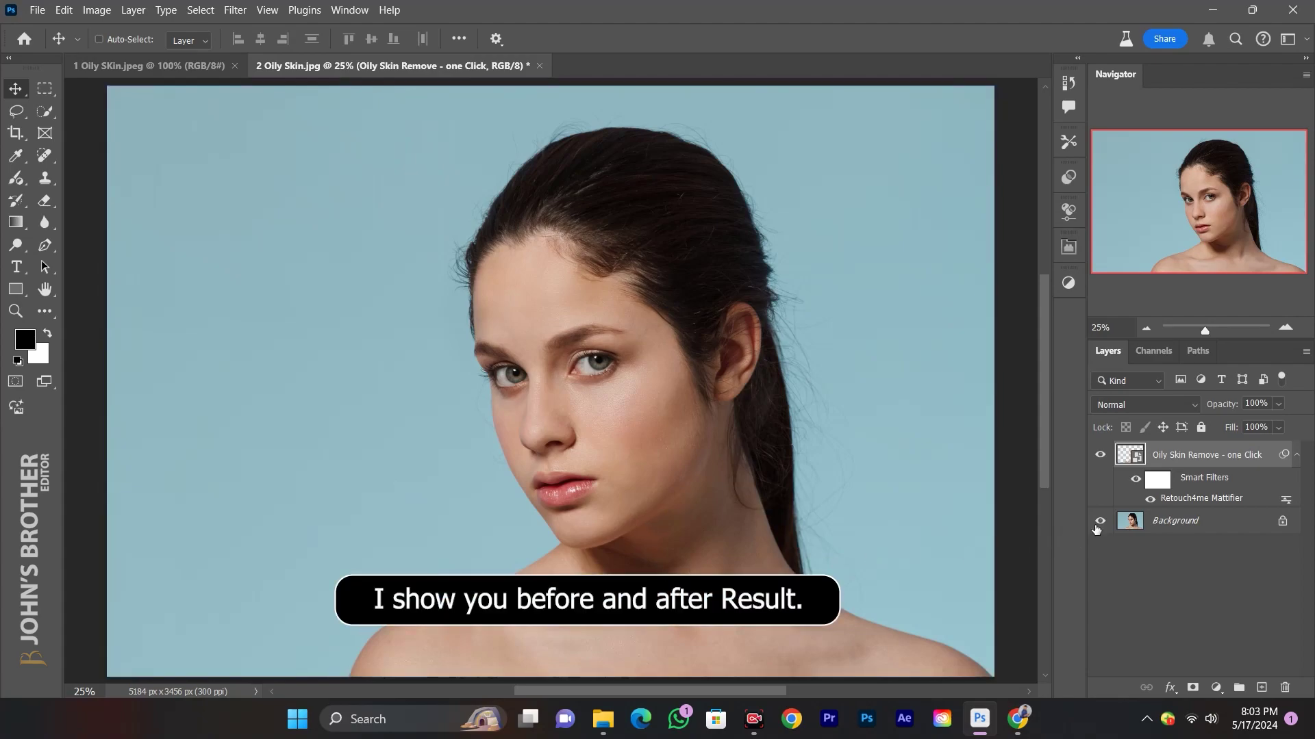
alt+click(1101, 524)
alt+click(1101, 524)
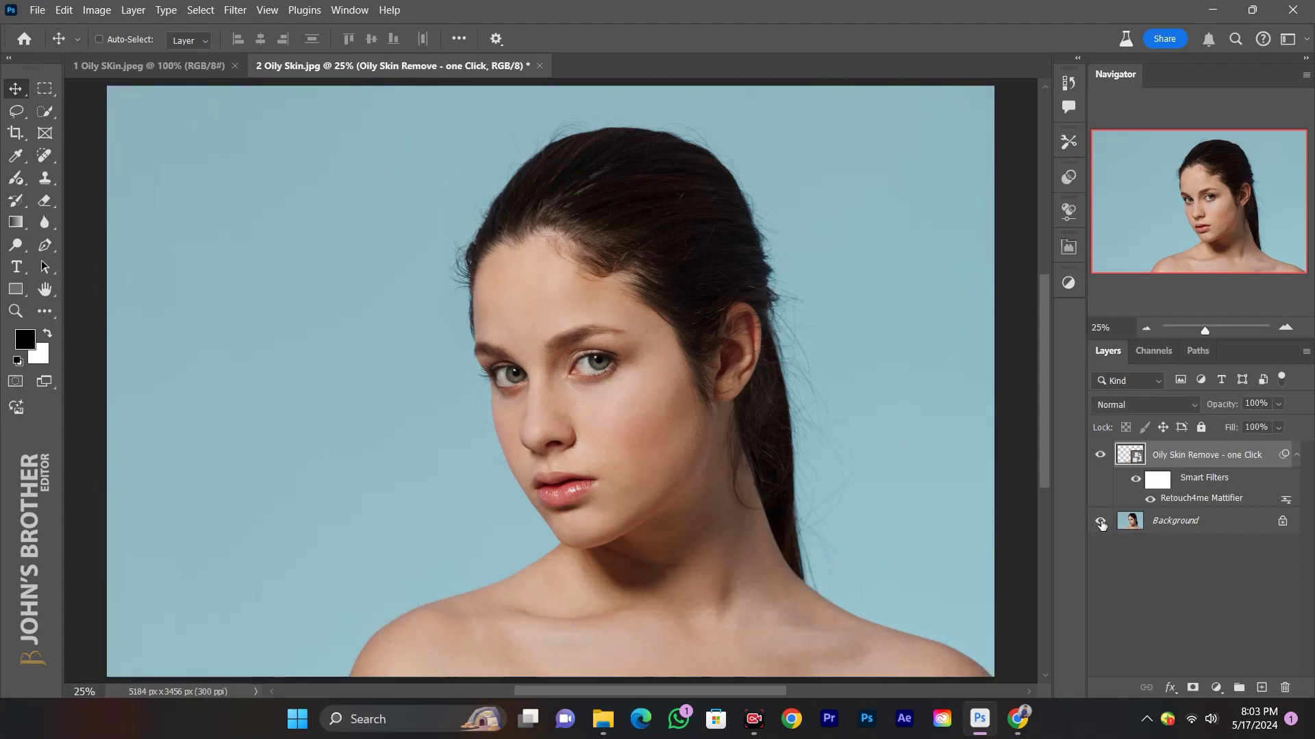